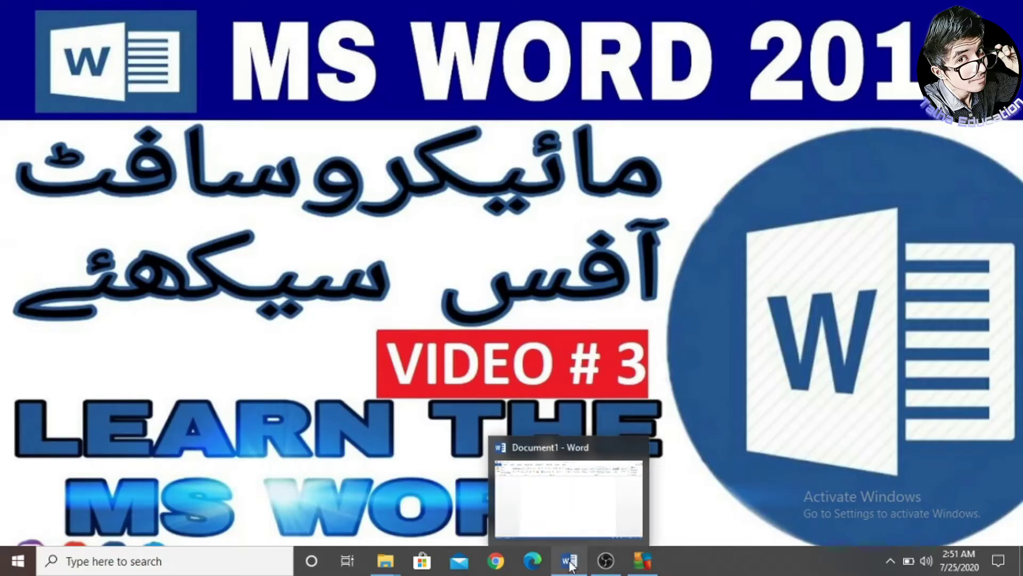
Bring the blank Document1 Word window to the front
left_click(569, 561)
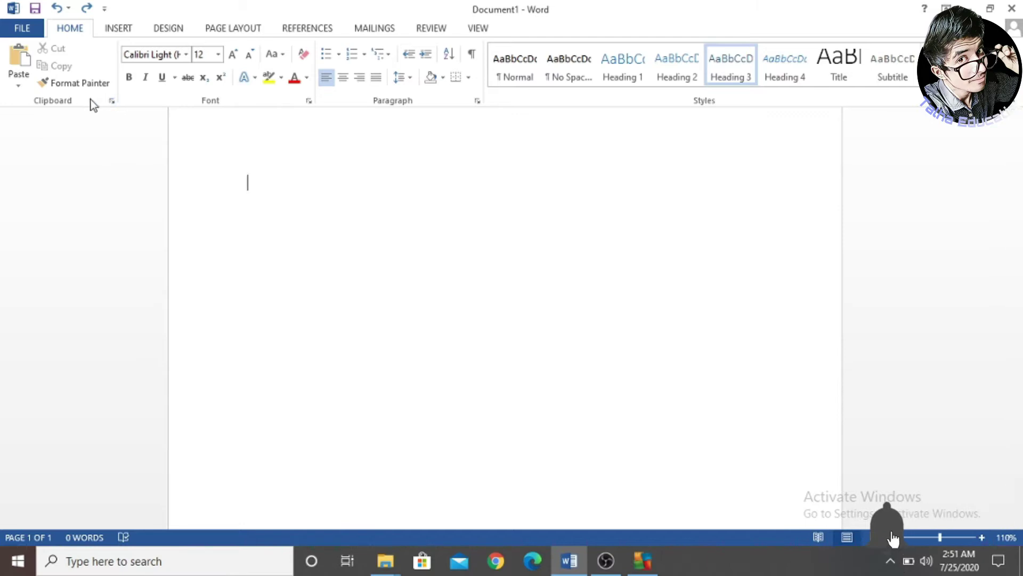
Reset the empty first paragraph to Normal style with Ctrl+Shift+N
key("ctrl+shift+n")
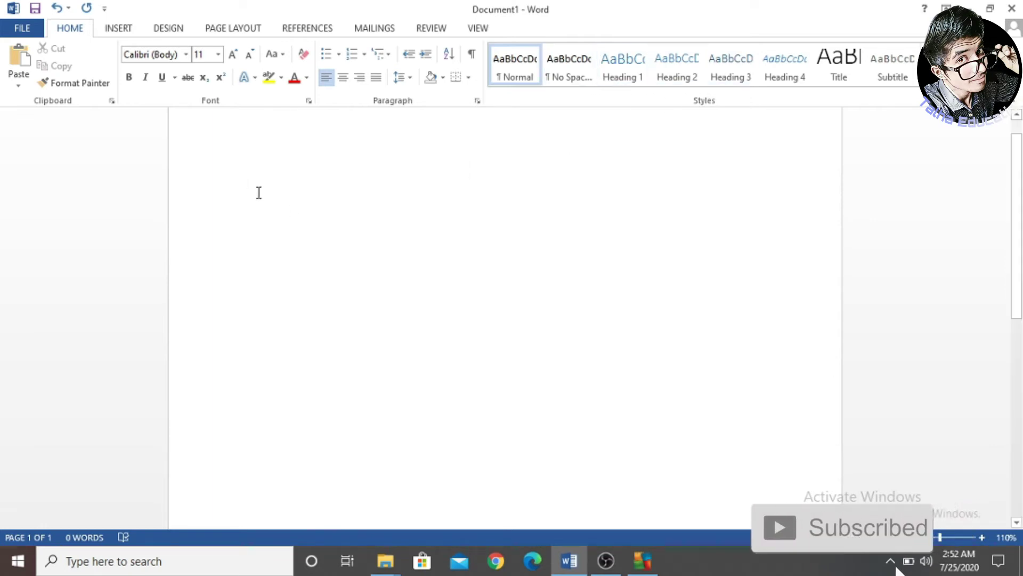
Type 'Heading 1' and apply the Heading 1 style to that line
type("Heading 1")
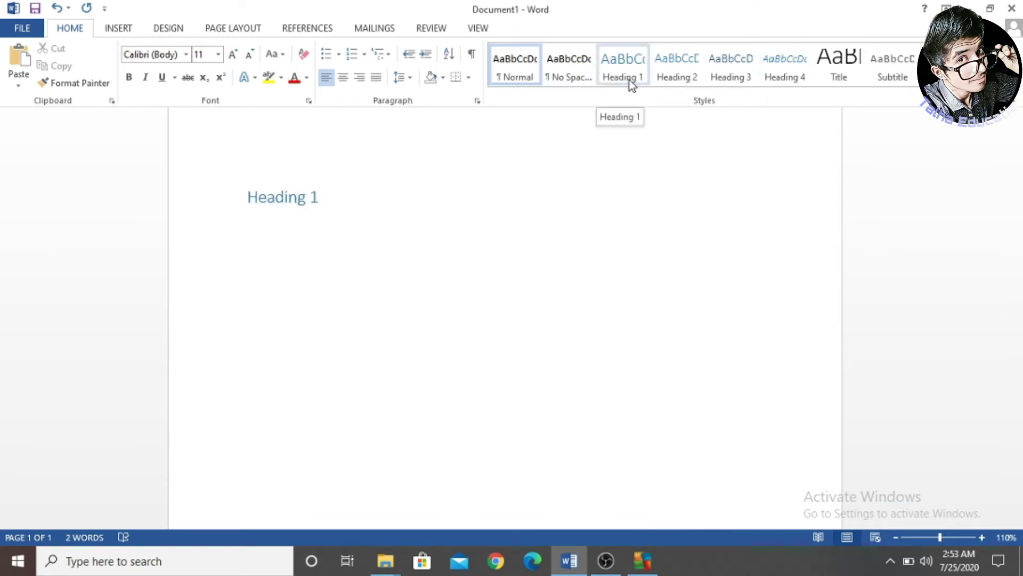
left_click_drag(248, 180, 300, 187)
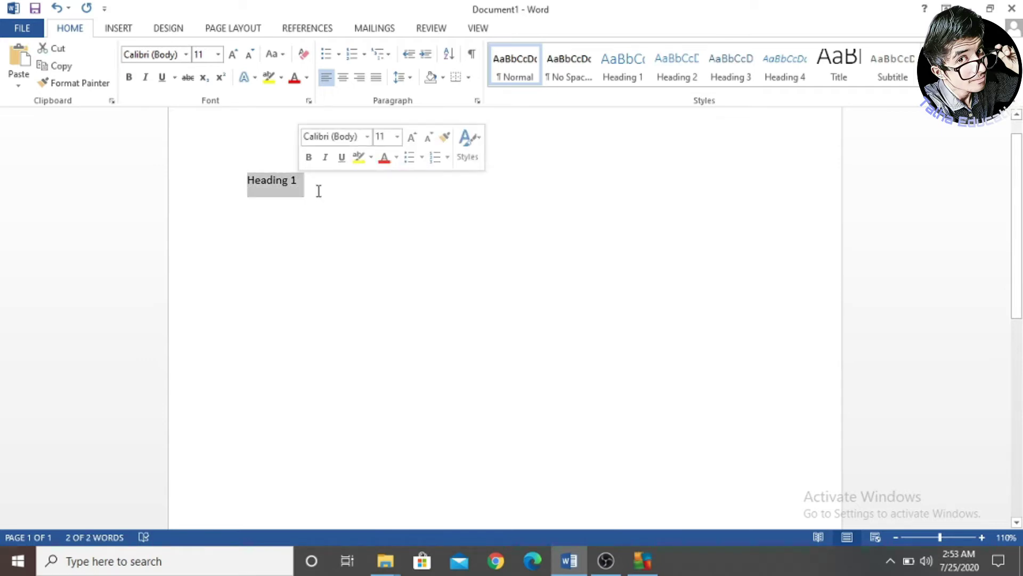
left_click(316, 191)
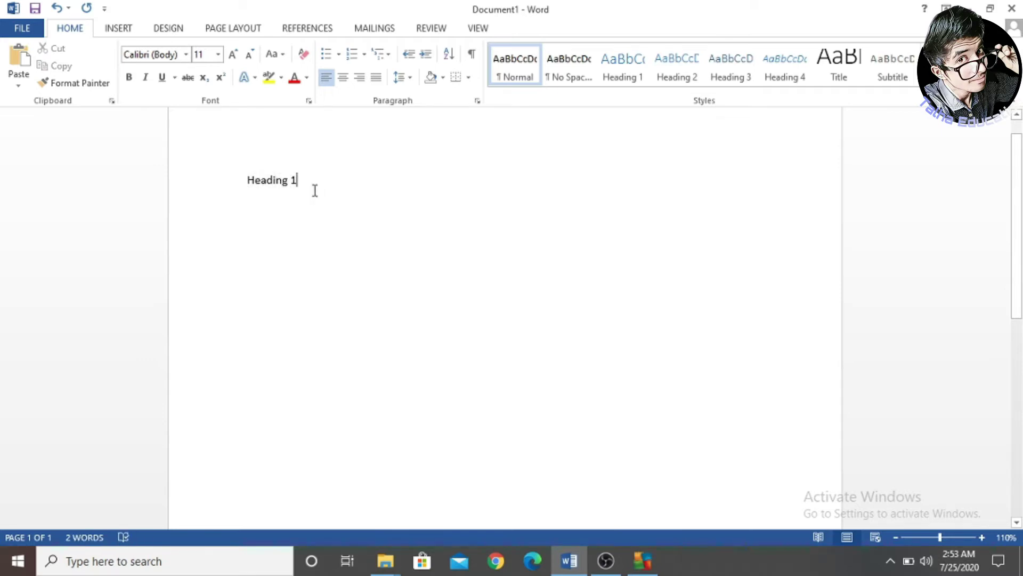
left_click(632, 79)
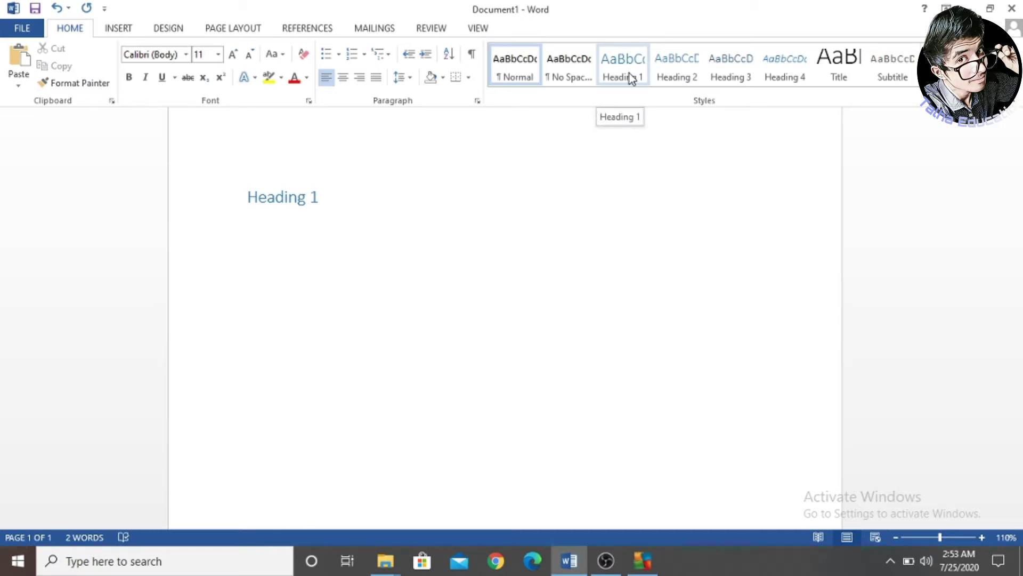
left_click(631, 79)
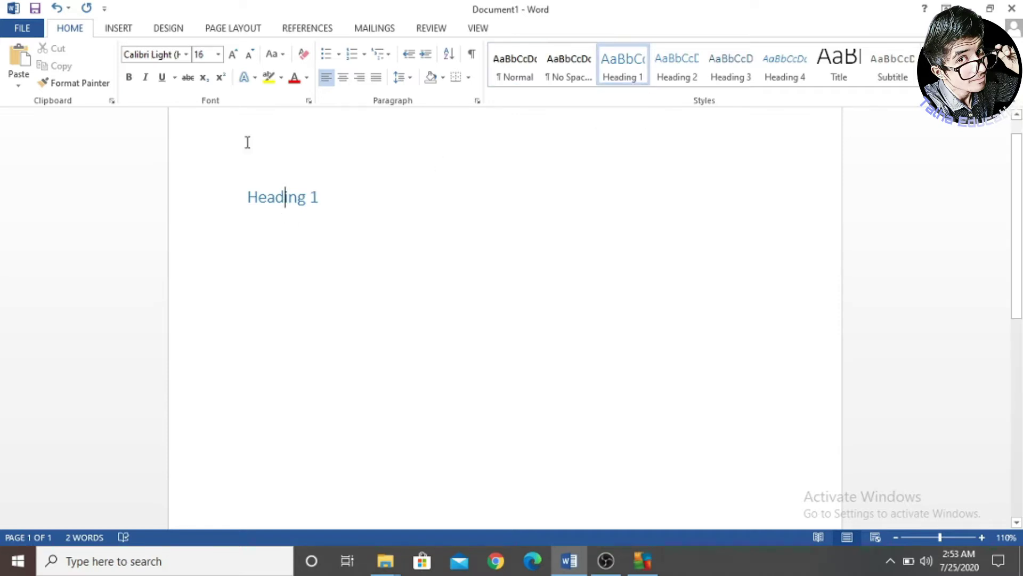
left_click(208, 55)
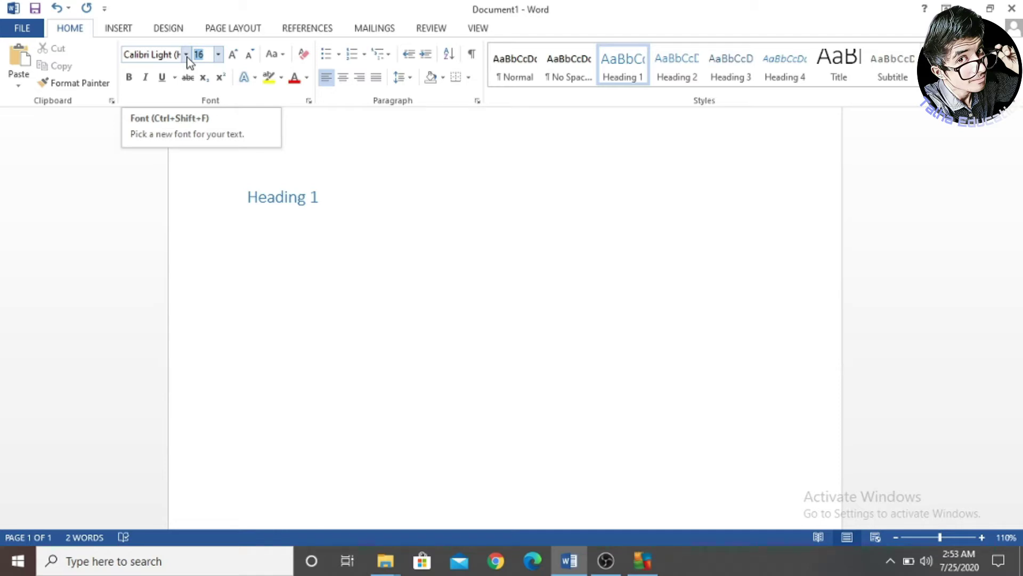
Set the heading to Times New Roman 20, add a colon, and start a new paragraph
key("Escape")
left_click(187, 54)
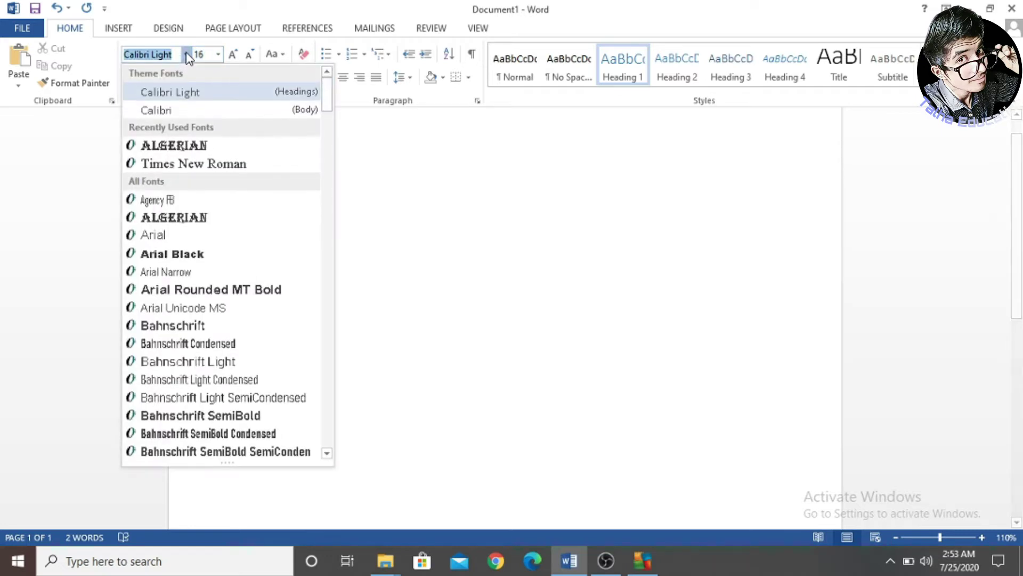
left_click(195, 163)
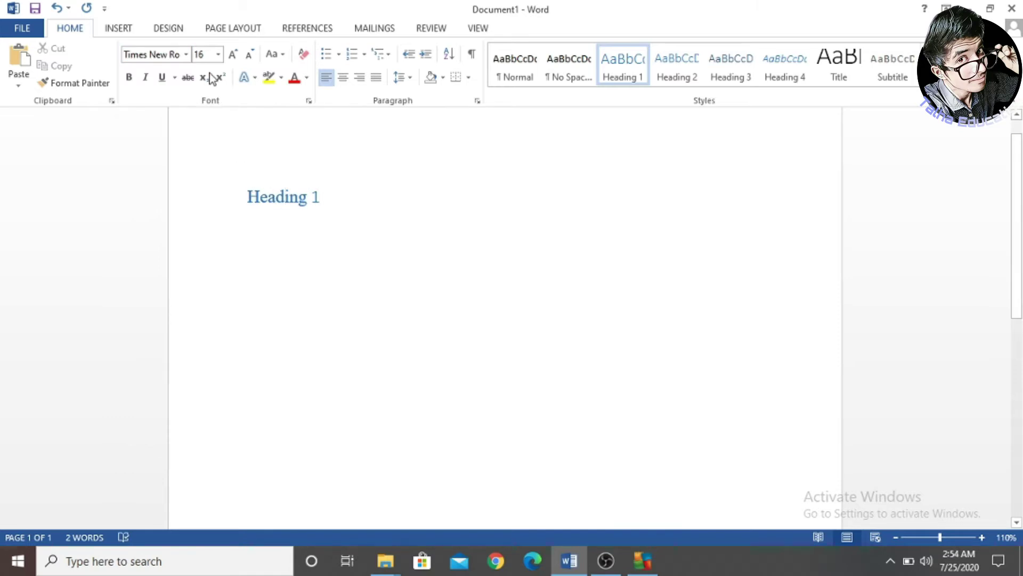
left_click(233, 54)
left_click(233, 54)
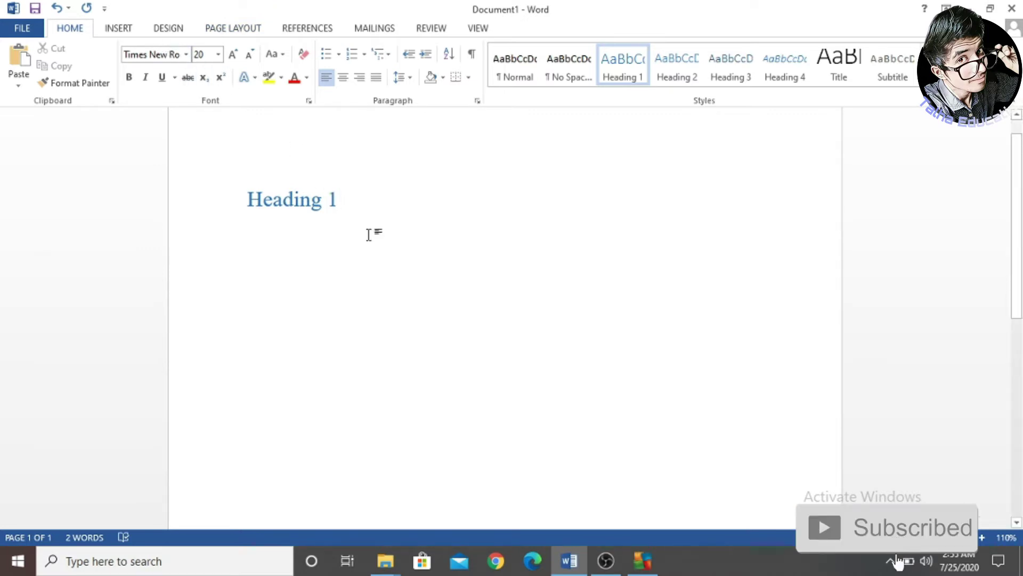
mouse_move(292, 199)
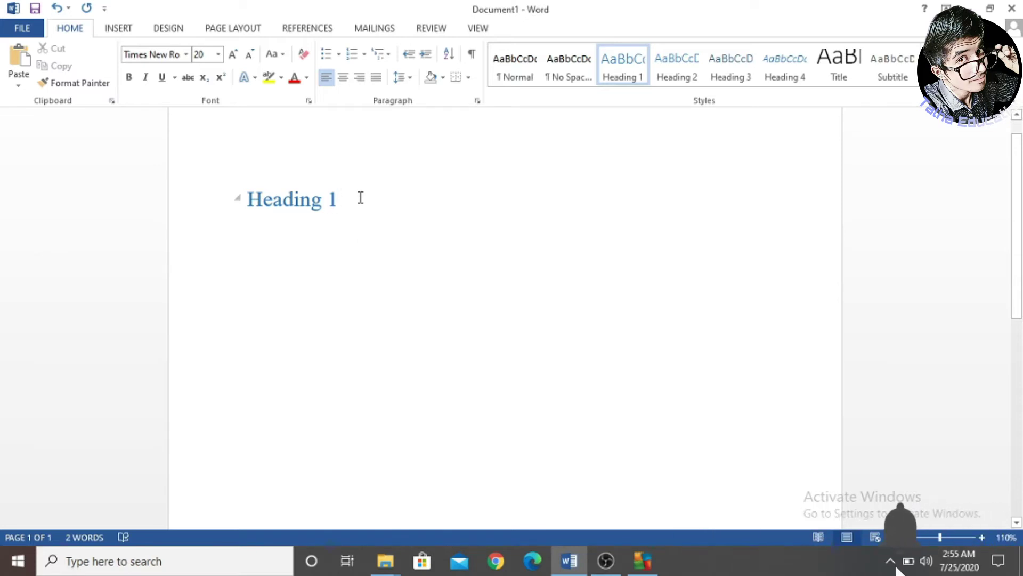
type(":")
key("Return")
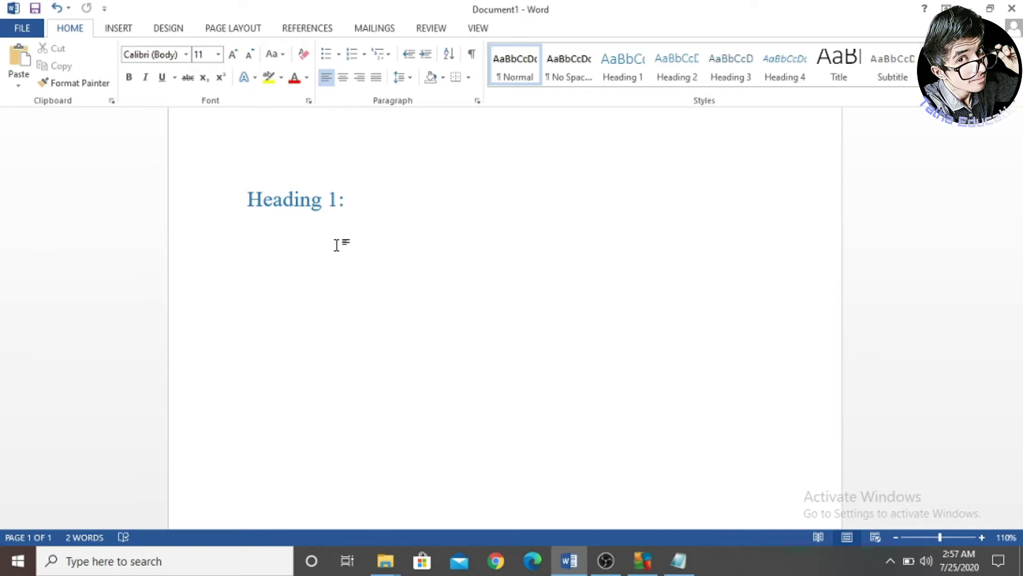
Paste the MySQL server paragraph and set it to Times New Roman with 1.5 line spacing
type("The MySQL server can be started by double-clicking (executing) mysql_start.bat. This file can be found in the same folder you installed XAMPP in, most likely this will be C:\\xampp\\.The exact path to this file is X:\\xampp\\mysql_start.bat, where \"X\" indicates the letter of the drive you unpacked XAMPP into. This batch file starts the MySQL server in console mode. The first initialization might take a few minutes. Do not close the DOS window or you'll crash the server! To stop the server, please use mysql_stop.bat, which is located in the same directory. Or use the fine XAMPP Control Panel with double-click on \"xampp-control.exe\" for all these things!")
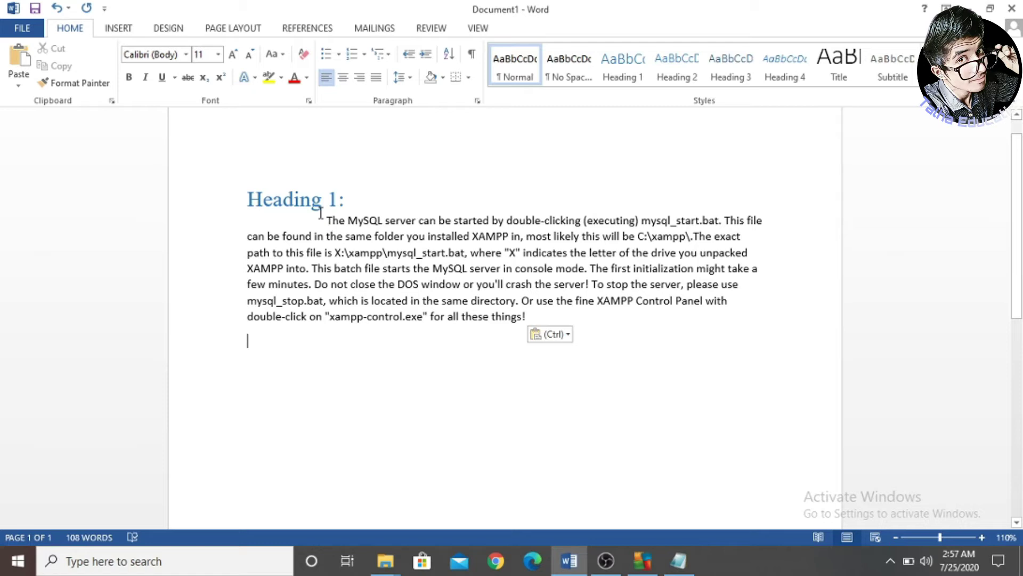
mouse_move(254, 199)
left_click(327, 220)
left_click_drag(327, 220, 529, 317)
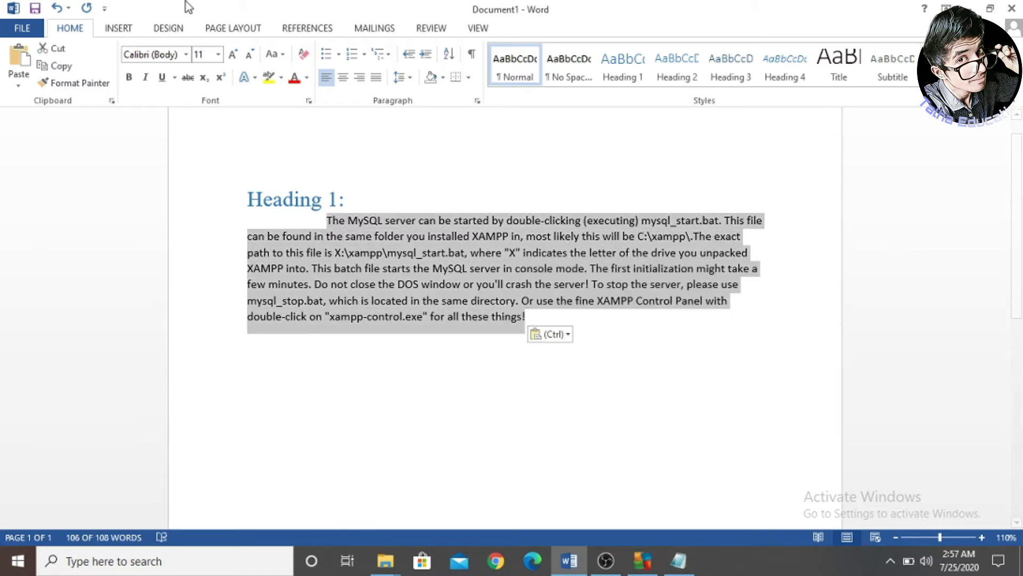
left_click(187, 56)
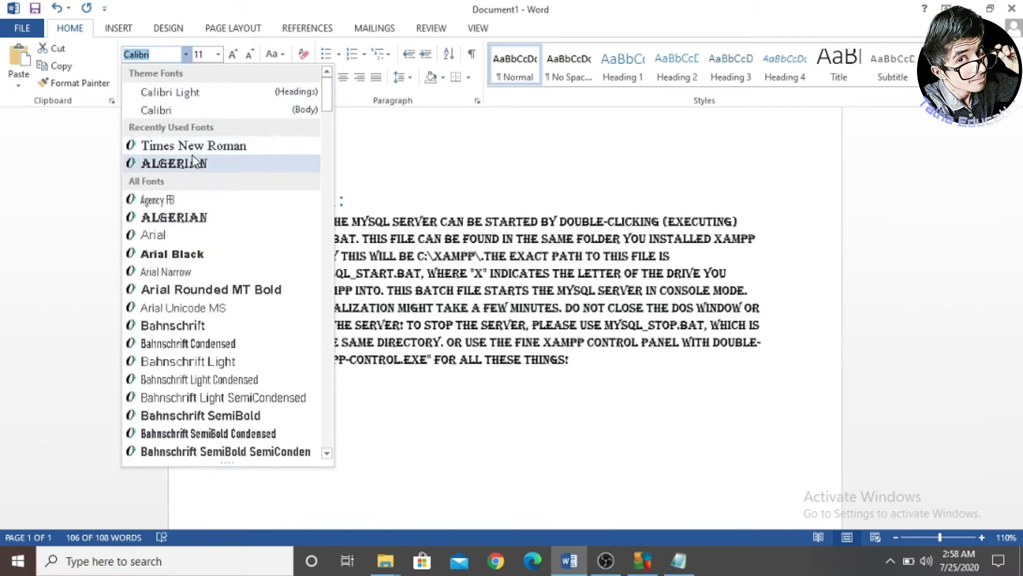
left_click(191, 143)
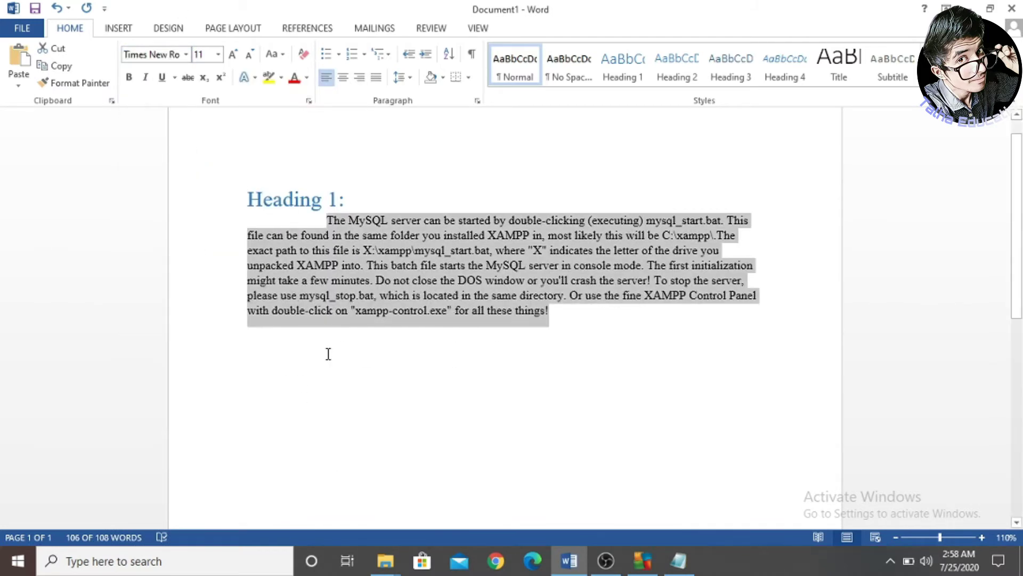
left_click(410, 79)
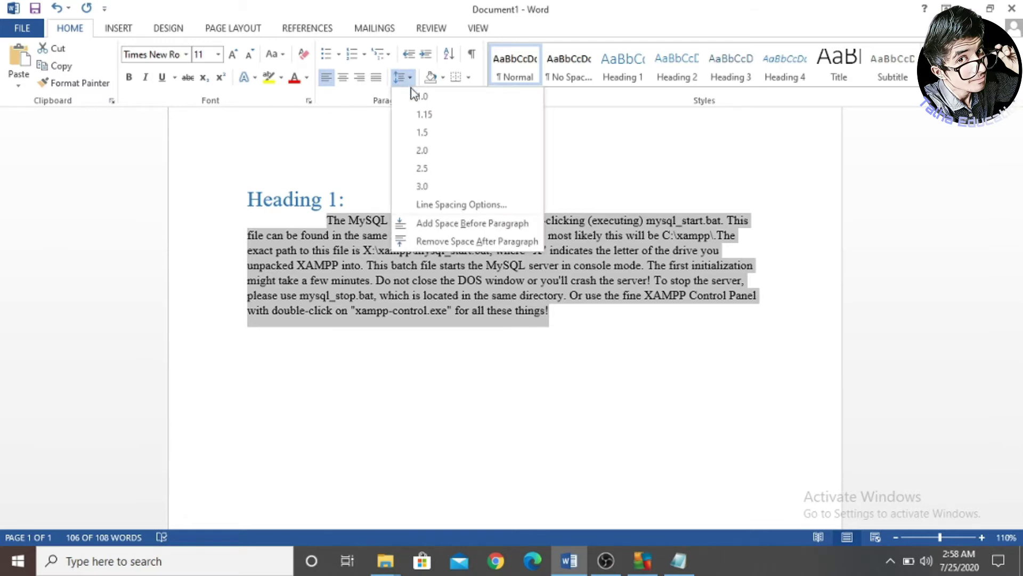
left_click(423, 132)
Shrink the paragraph to size 10 and start a new line below it
triple_click(369, 212)
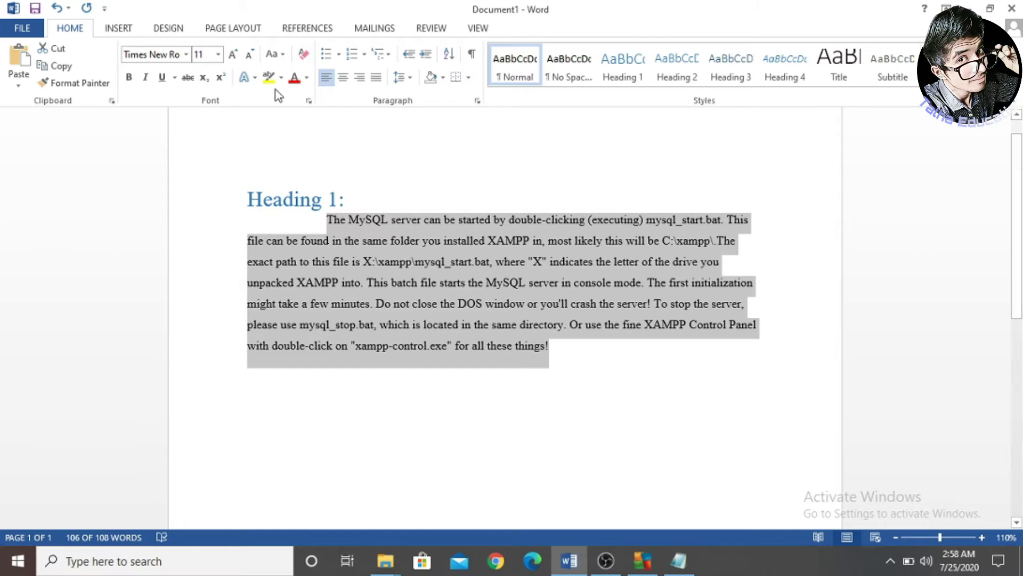
left_click(217, 55)
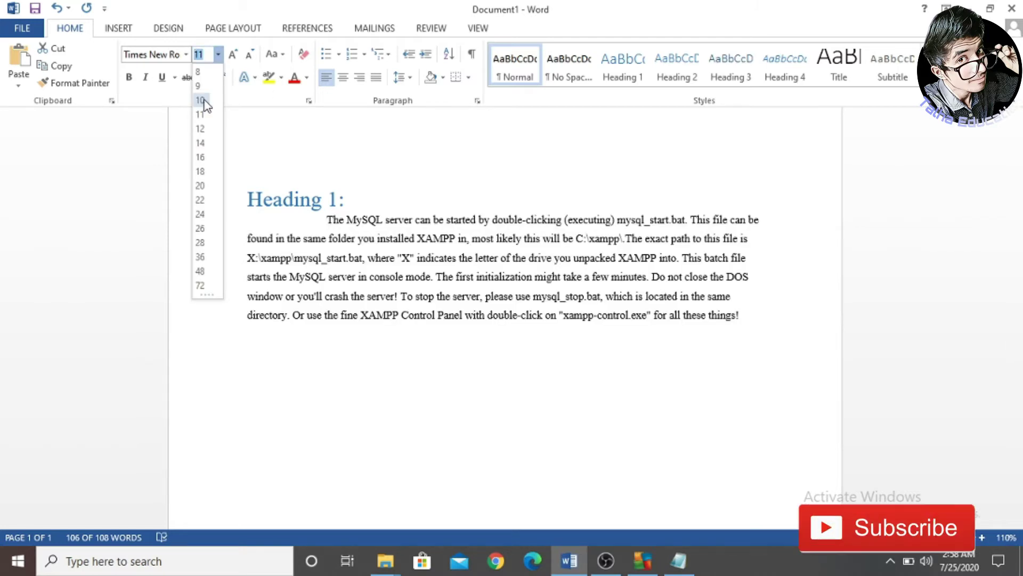
left_click(201, 101)
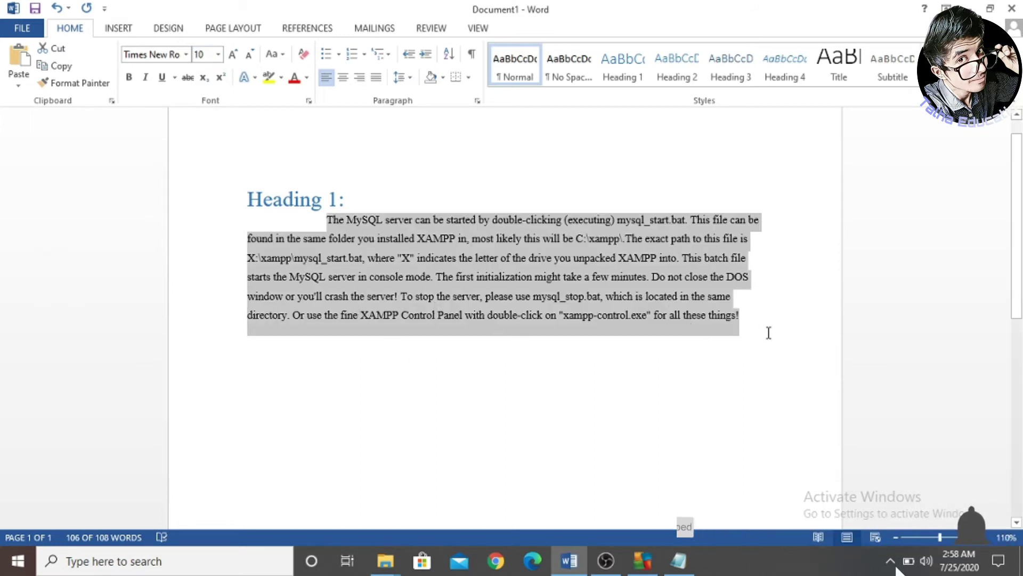
left_click(750, 325)
key("Return")
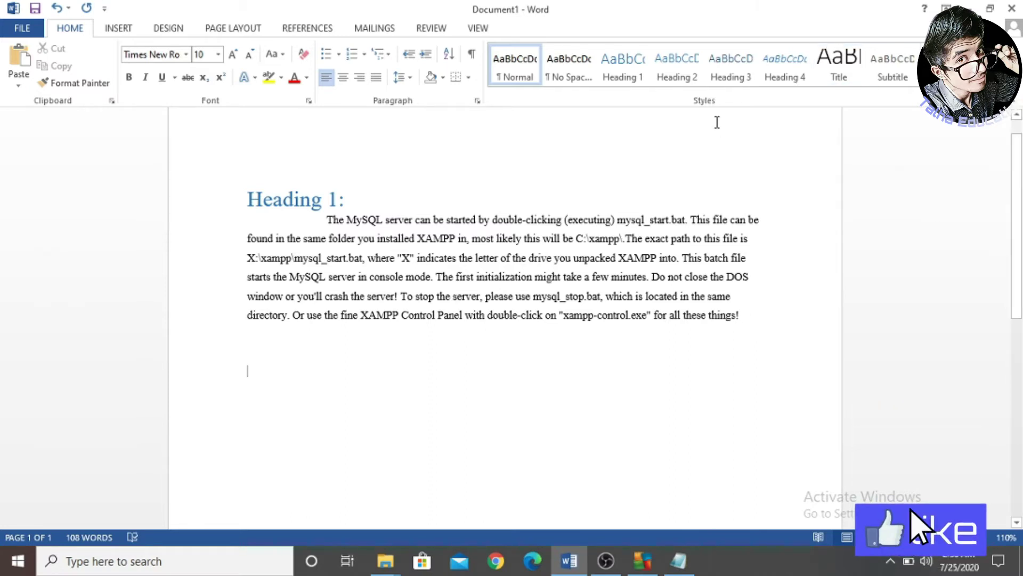
Type 'Heading 2' and apply the Heading 2 style to it
type("Heading 2")
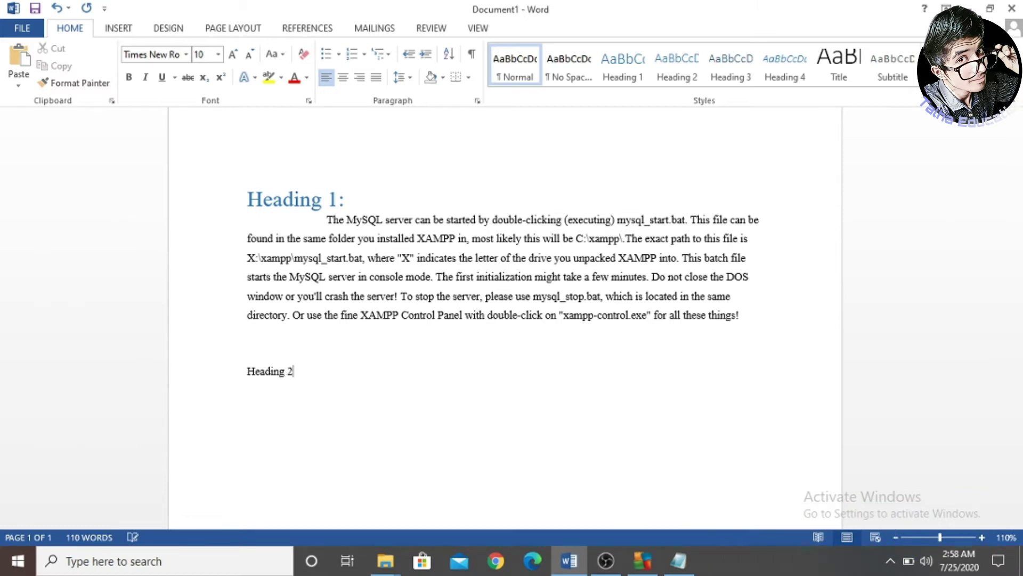
key("shift+Left")
key("shift+Left")
key("shift+Left")
key("shift+Left")
key("shift+Left")
key("shift+Left")
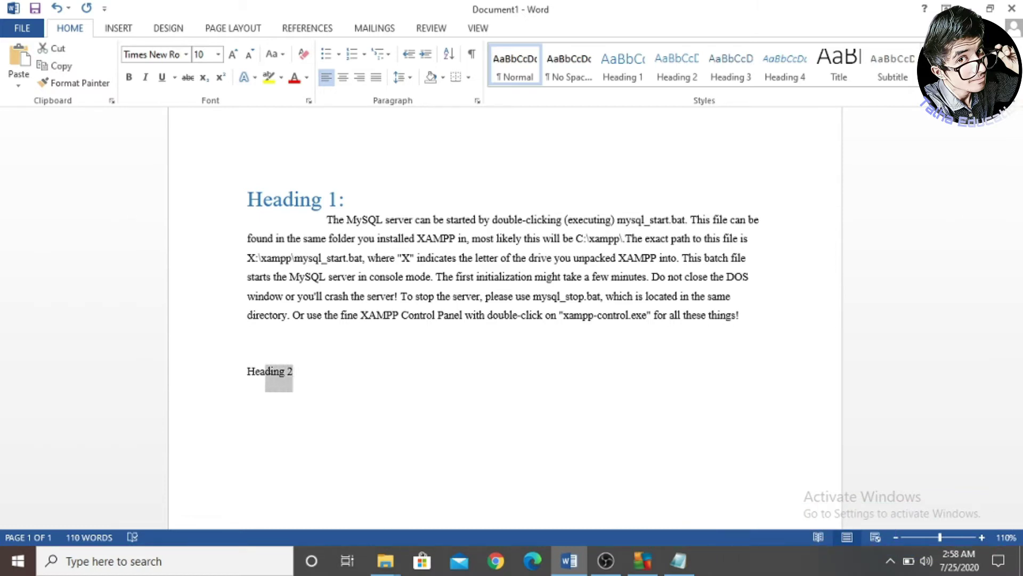
key("shift+Left")
key("shift+Left")
key("shift+Left")
key("shift+Left")
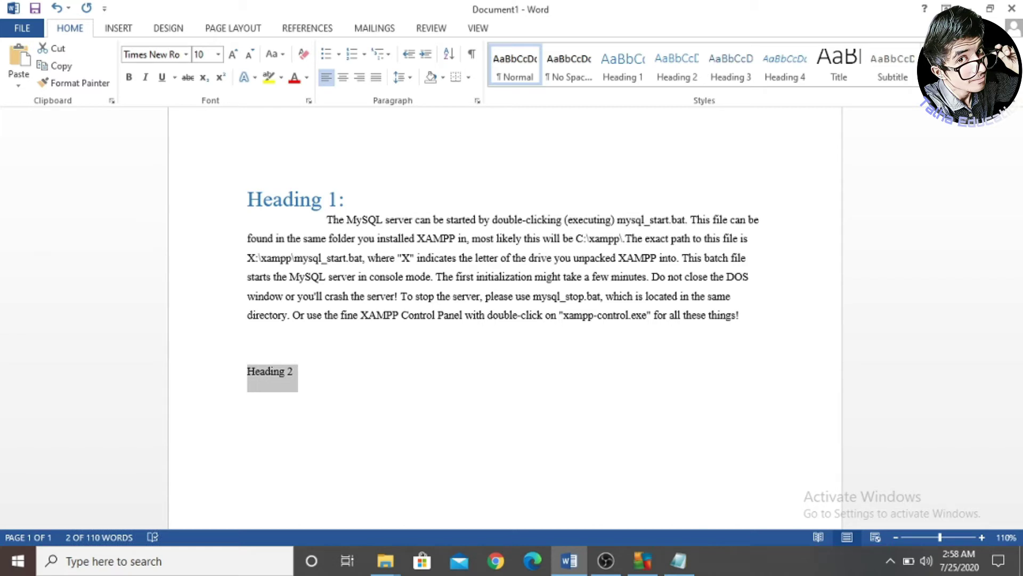
left_click(690, 84)
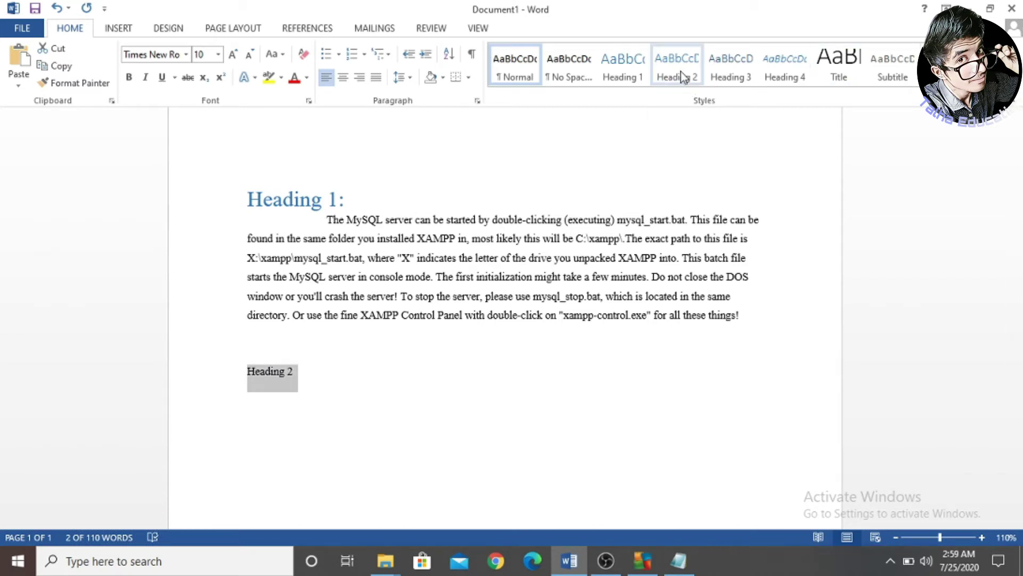
left_click(673, 72)
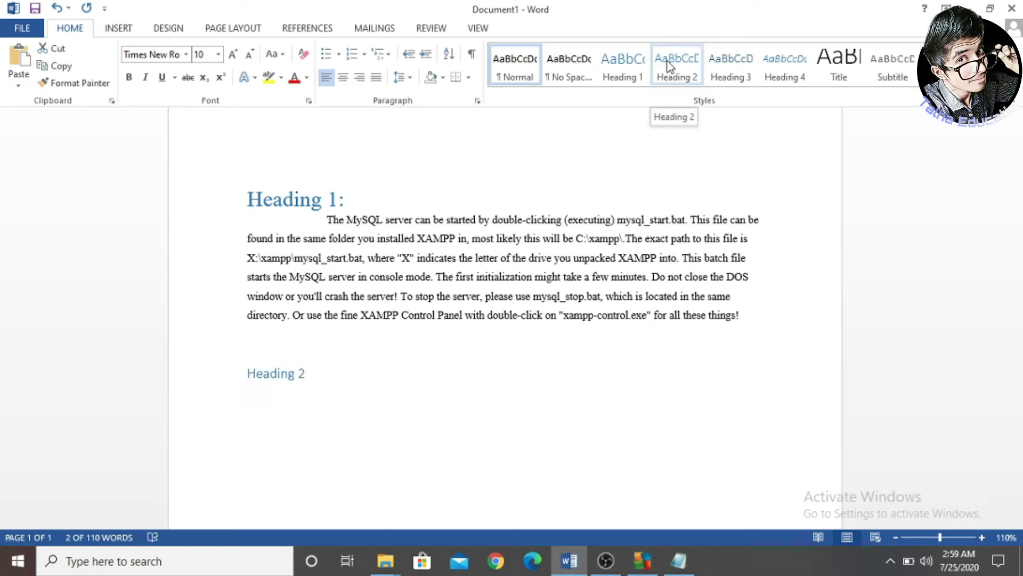
left_click(670, 67)
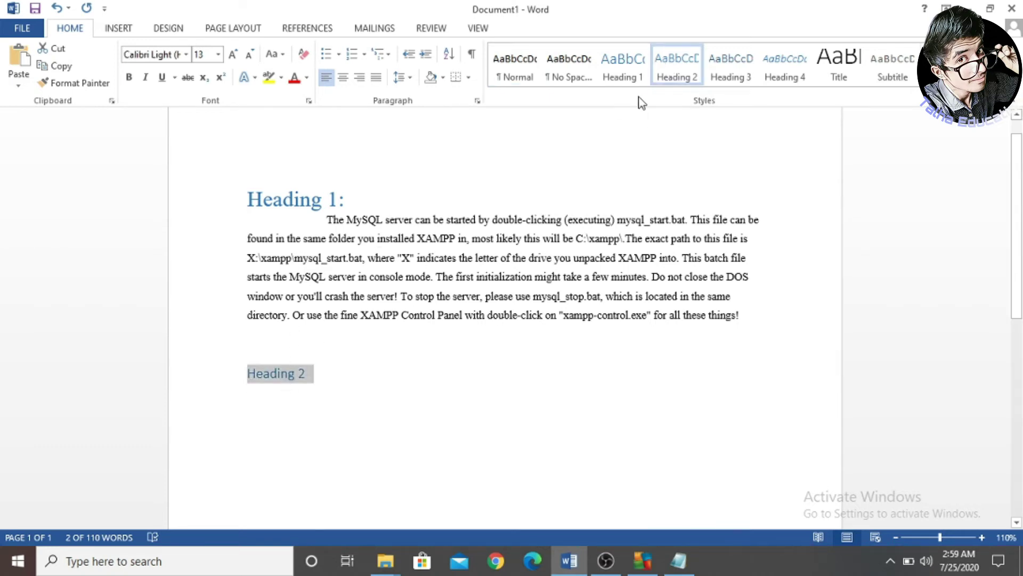
left_click(287, 251)
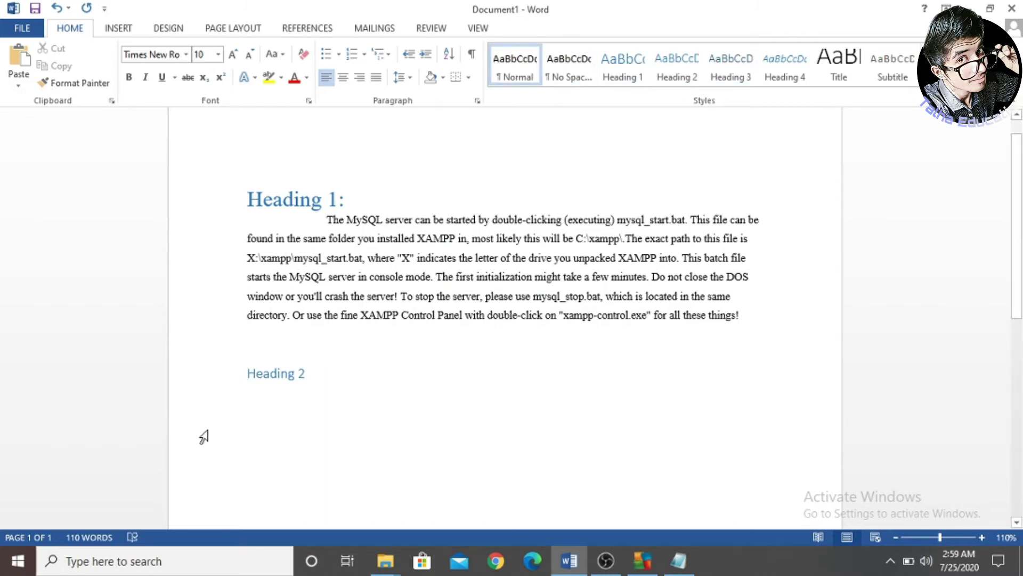
Set the Heading 2 line to Times New Roman at size 16
left_click(258, 376)
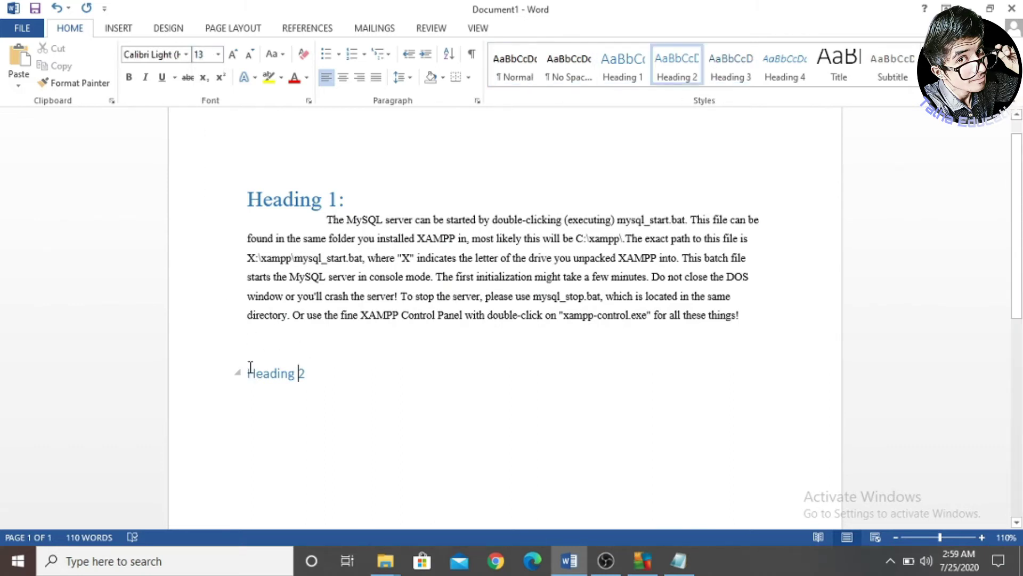
left_click_drag(249, 373, 312, 373)
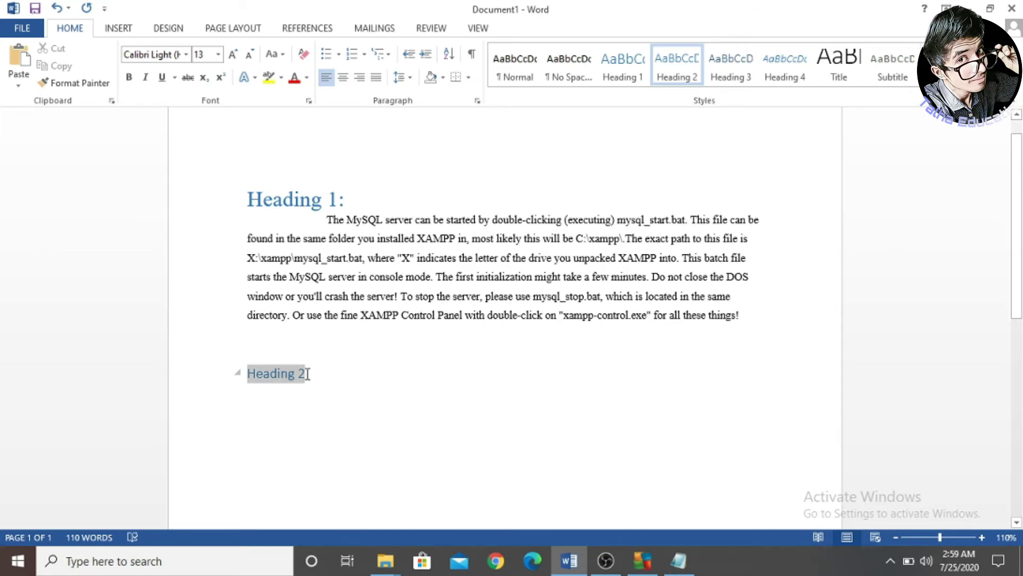
left_click(218, 55)
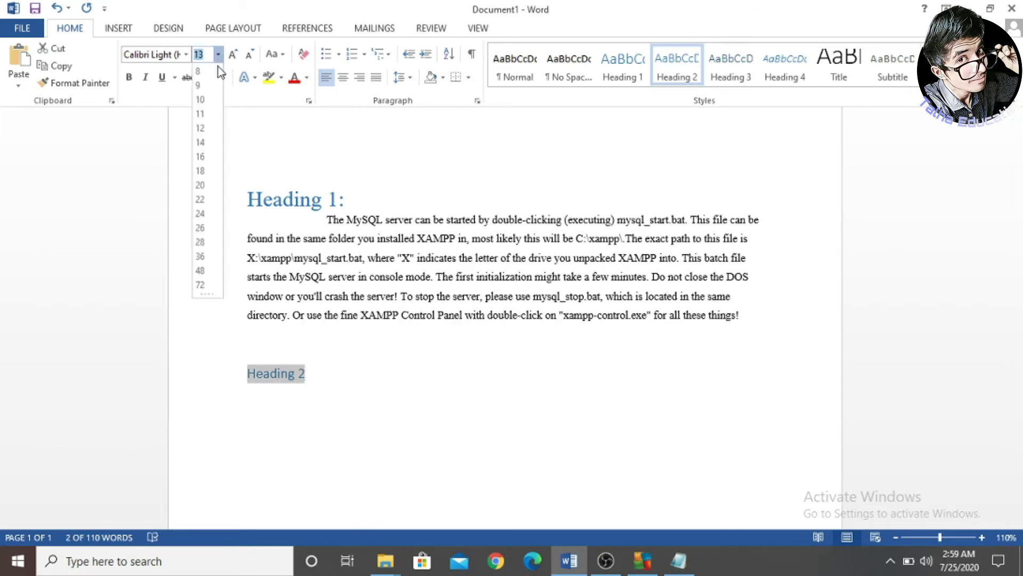
left_click(201, 157)
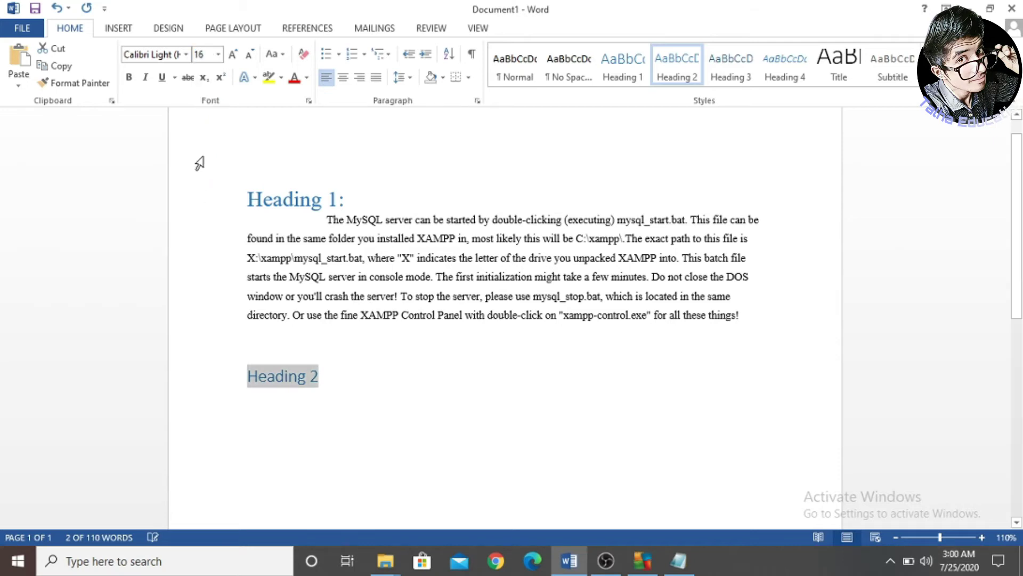
left_click(187, 55)
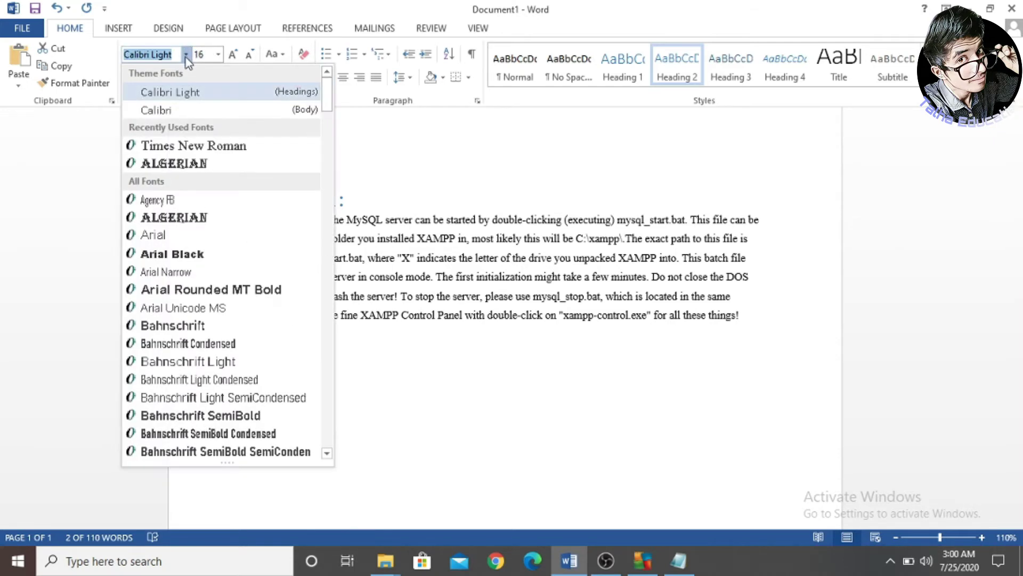
left_click(181, 147)
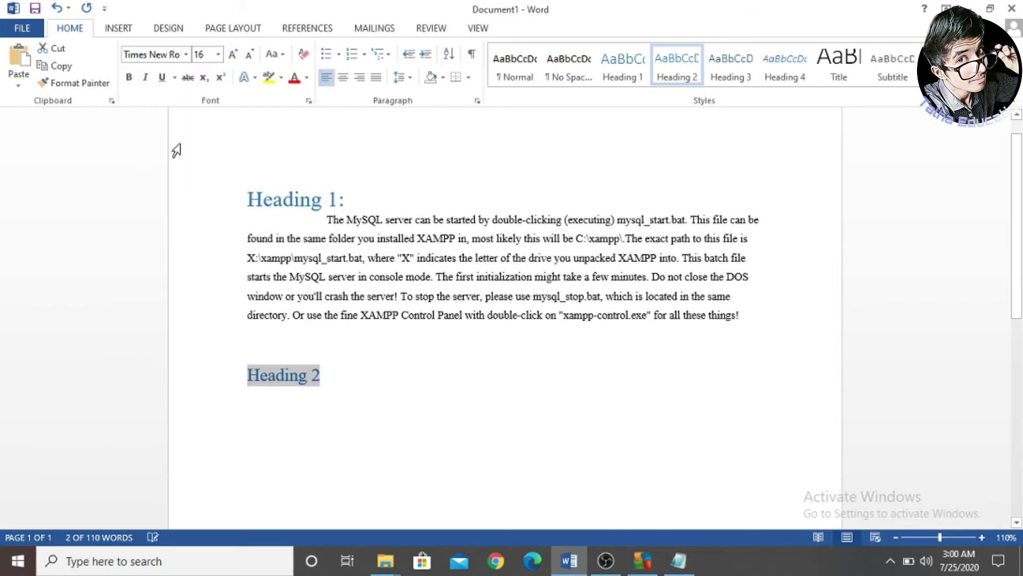
left_click(323, 378)
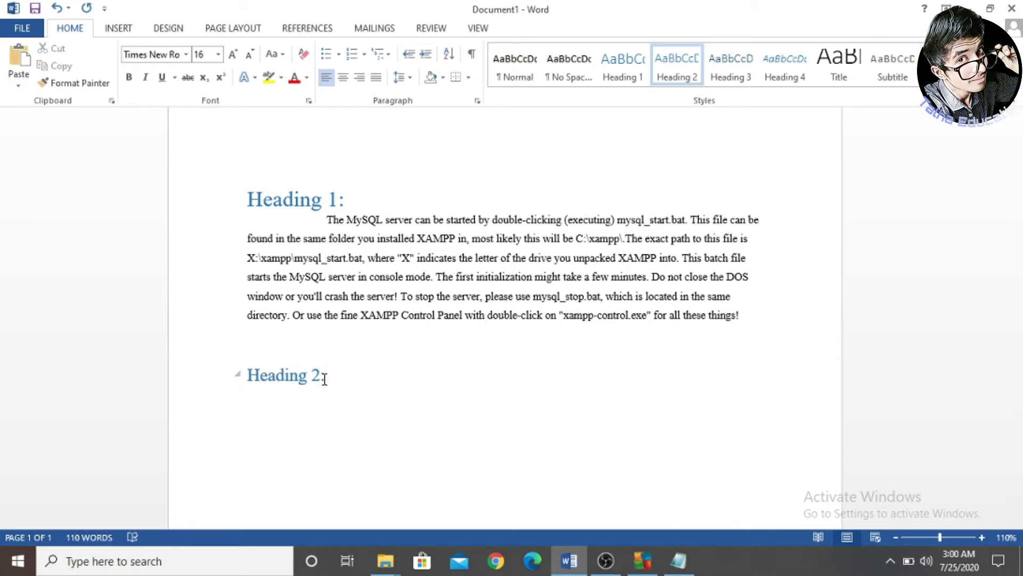
Paste the MySQL paragraph under Heading 2 as Times New Roman 10 with 1.5 spacing
key("Return")
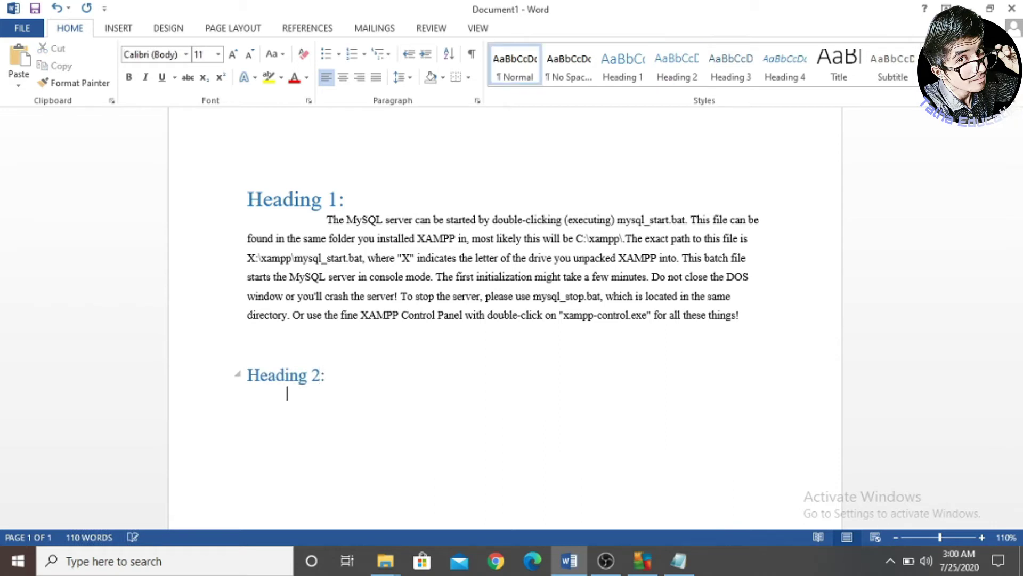
type("The MySQL server can be started by double-clicking (executing) mysql_start.bat. This file can be found in the same folder you installed XAMPP in, most likely this will be C:\\xampp\\.The exact path to this file is X:\\xampp\\mysql_start.bat, where \"X\" indicates the letter of the drive you unpacked XAMPP into. This batch file starts the MySQL server in console mode. The first initialization might take a few minutes. Do not close the DOS window or you'll crash the server! To stop the server, please use mysql_stop.bat, which is located in the same directory. Or use the fine XAMPP Control Panel with double-click on \"xampp-control.exe\" for all these things!")
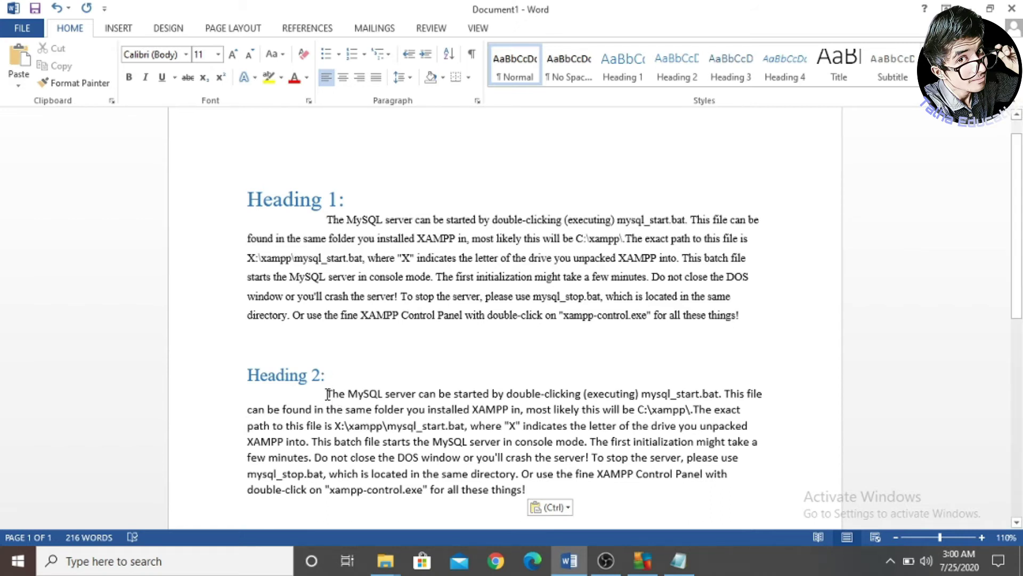
left_click_drag(327, 395, 545, 498)
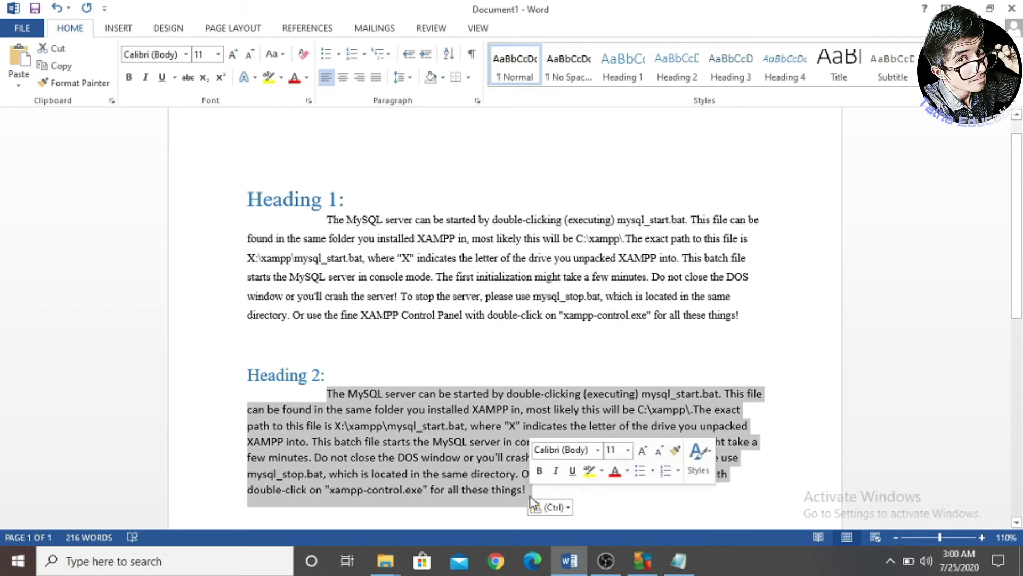
left_click(218, 54)
left_click(202, 101)
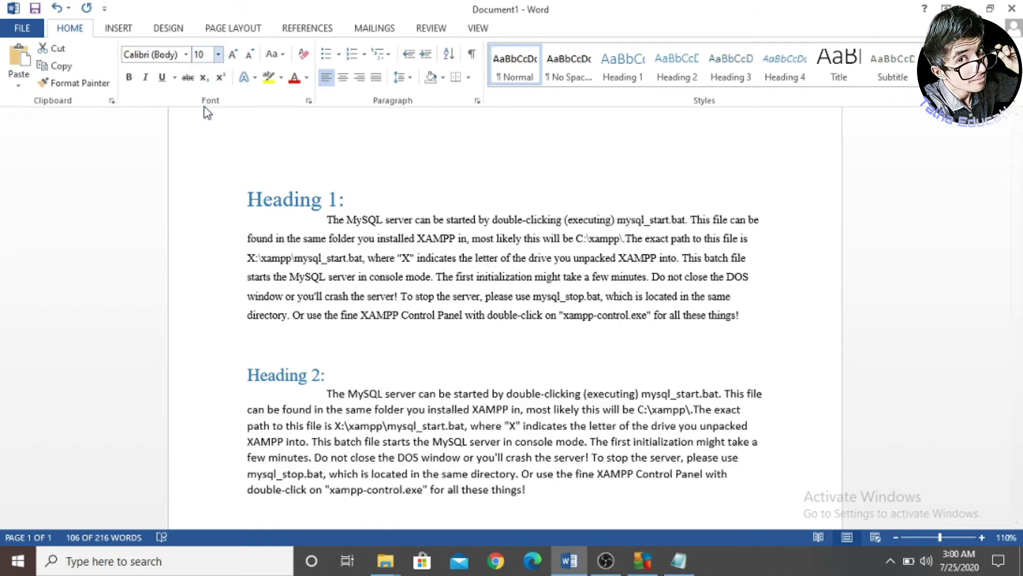
left_click(185, 56)
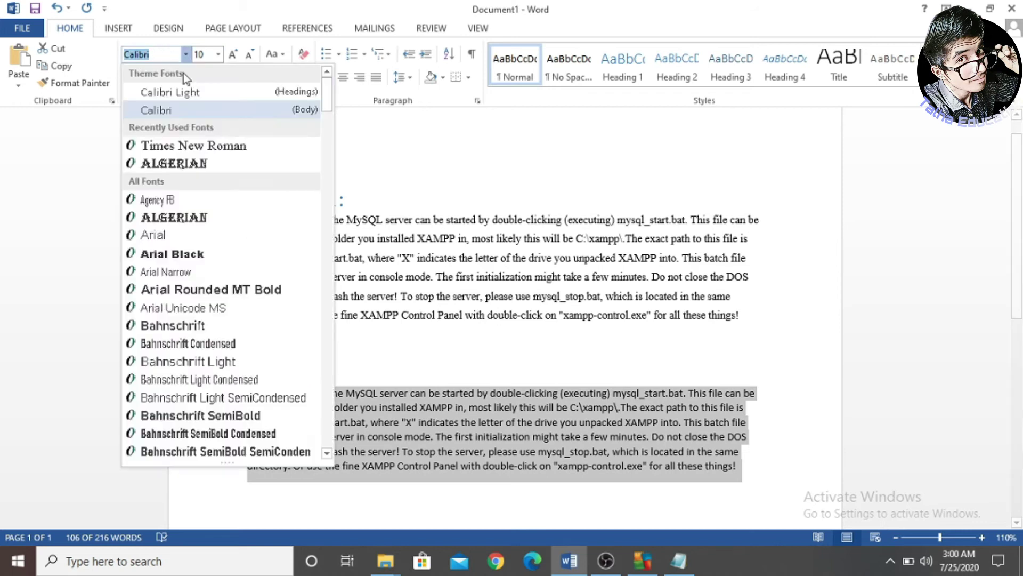
left_click(179, 147)
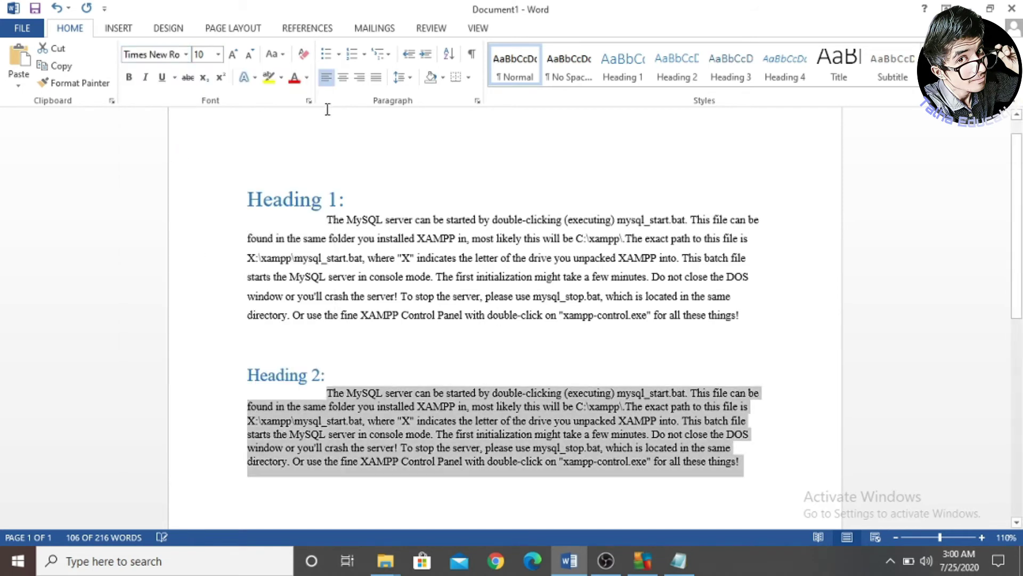
left_click(409, 79)
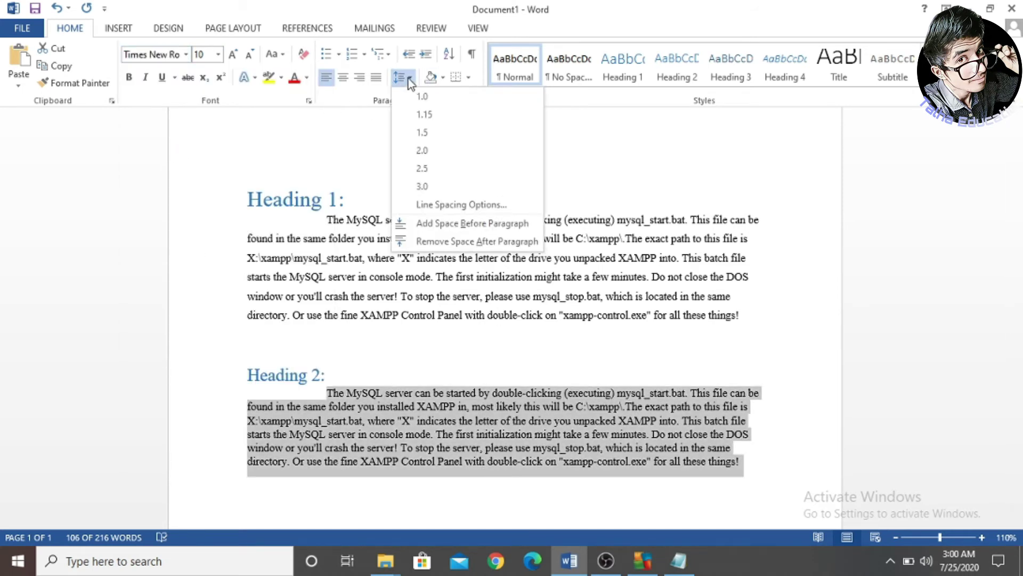
left_click(419, 133)
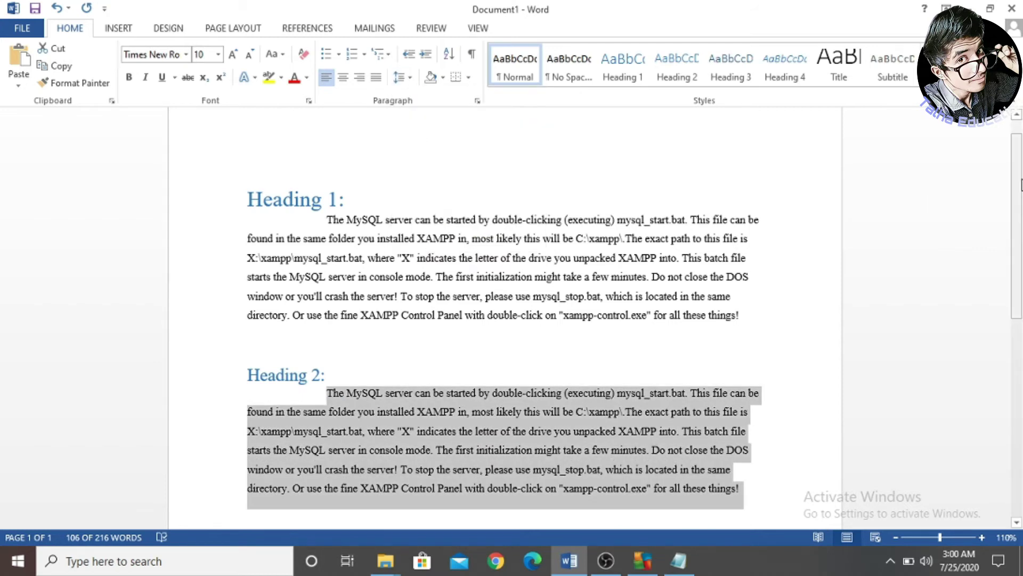
left_click_drag(1020, 204, 1020, 280)
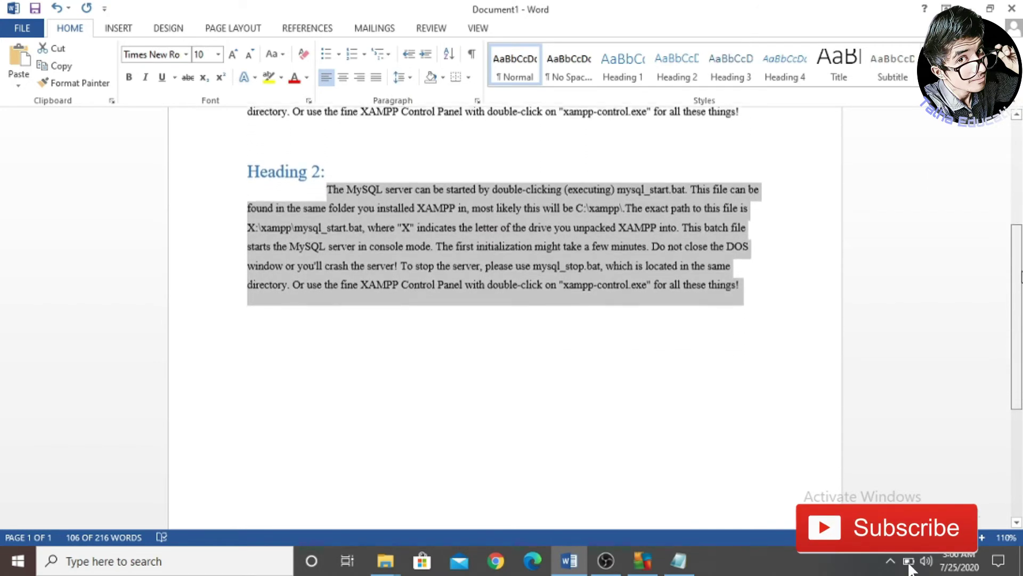
left_click(744, 282)
Type 'Heading 3' on a new line and select it
key("Return")
key("Return")
key("Return")
type("Heading ")
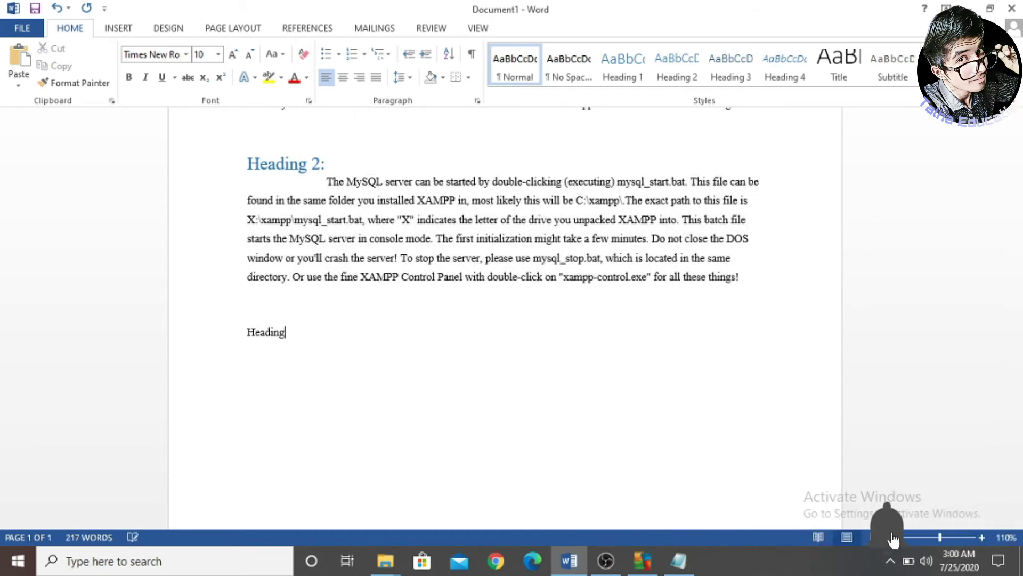
type("3")
key("shift+Left")
key("shift+Left")
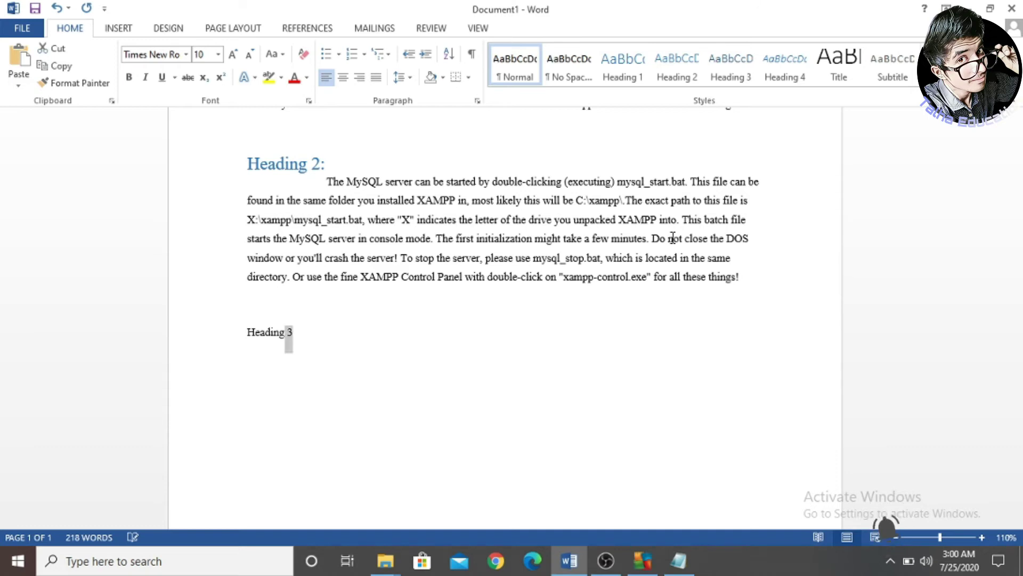
key("shift+Left")
key("shift+Left")
key("shift+Left")
key("shift+Left")
key("shift+Left")
key("shift+Left")
key("shift+Left")
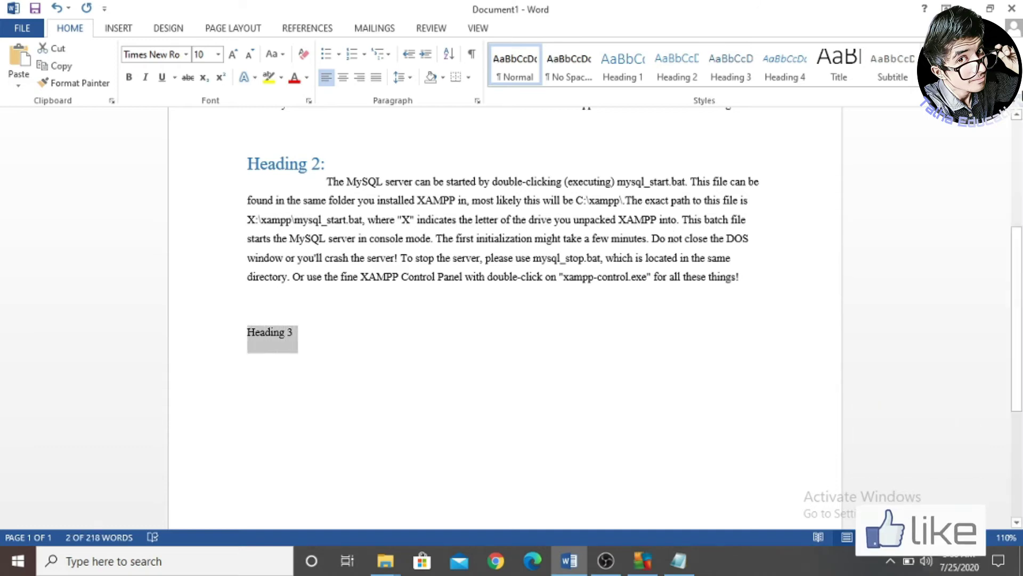
Style the line as Heading 3 in Times New Roman 12 and paste the MySQL paragraph below
left_click(730, 74)
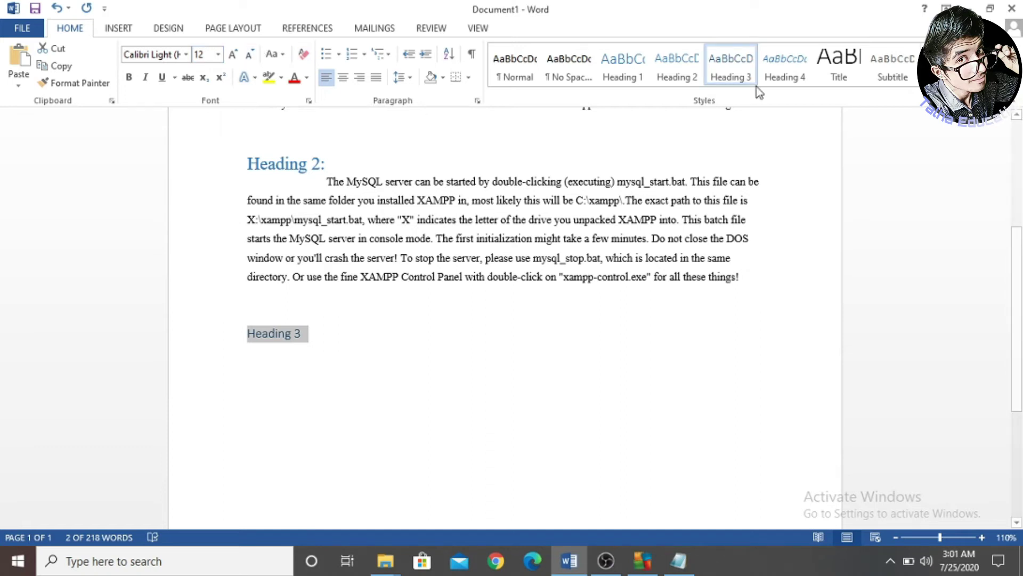
left_click(218, 55)
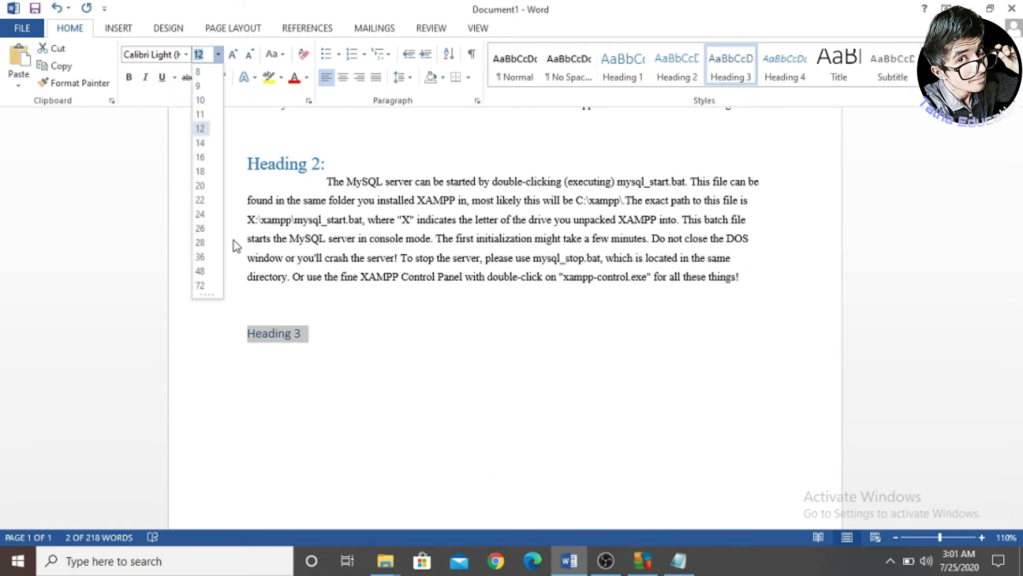
left_click(185, 58)
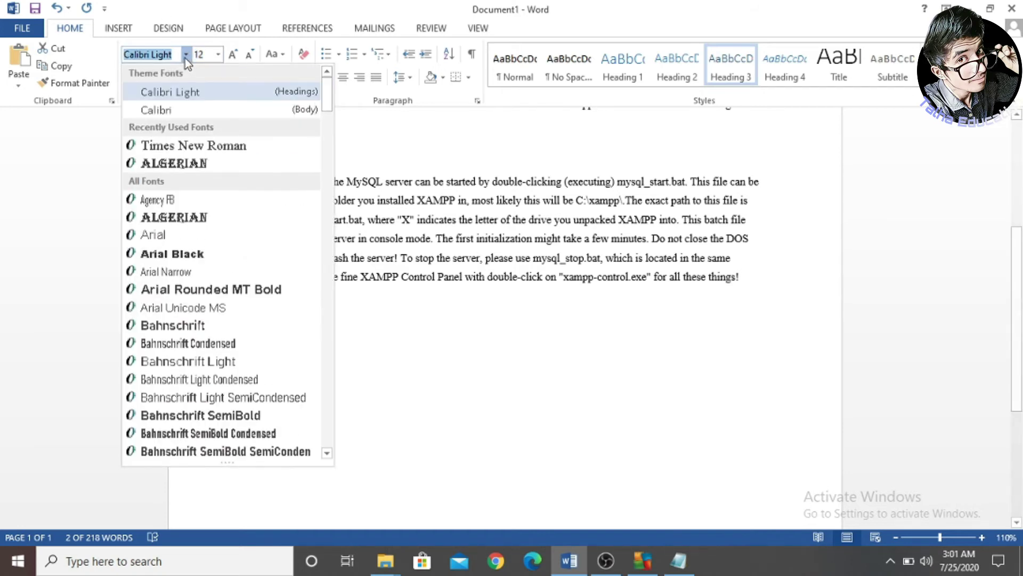
left_click(191, 149)
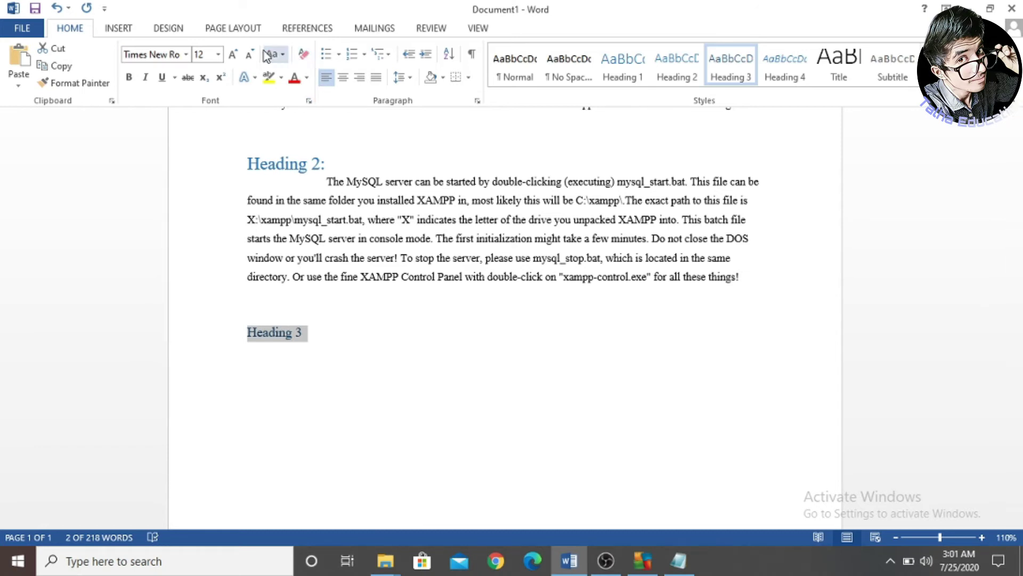
type("Heading 3: The MySQL server can be started by double-clicking (executing) mysql_start.bat. This file can be found in the same folder you installed XAMPP in, most likely this will be C:\\xampp\\.The exact path to this file is X:\\xampp\\mysql_start.bat, where \"X\" indicates the letter of the drive you unpacked XAMPP into. This batch file starts the MySQL server in console mode. The first initialization might take a few minutes. Do not close the DOS window or you'll crash the server! To stop the server, please use mysql_stop.bat, which is located in the same directory. Or use the fine XAMPP Control Panel with double-click on \"xampp-control.exe\" for all these things!")
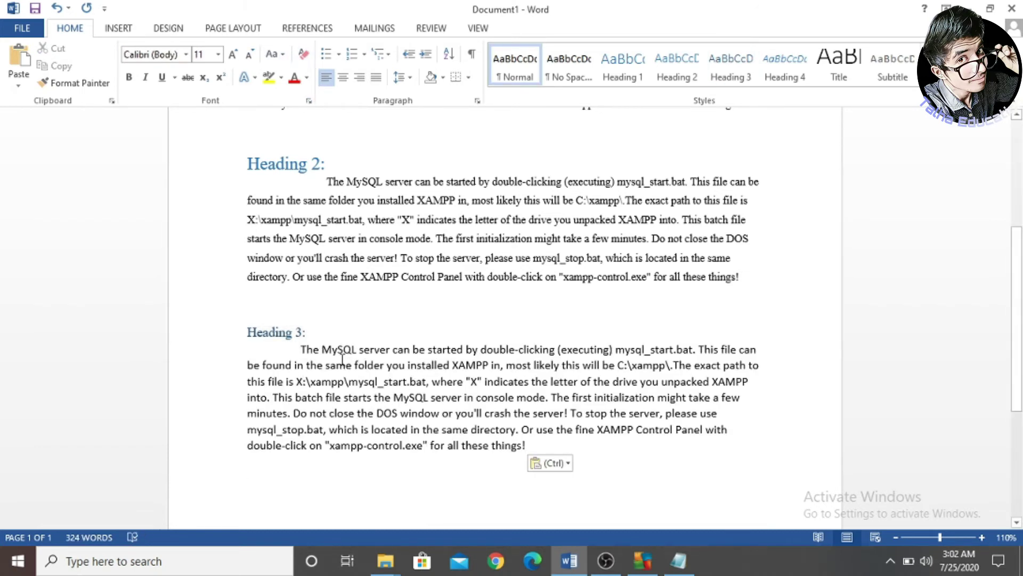
Set the pasted Heading 3 paragraph to size 10, Times New Roman, and 1.5 line spacing
left_click_drag(300, 352, 513, 453)
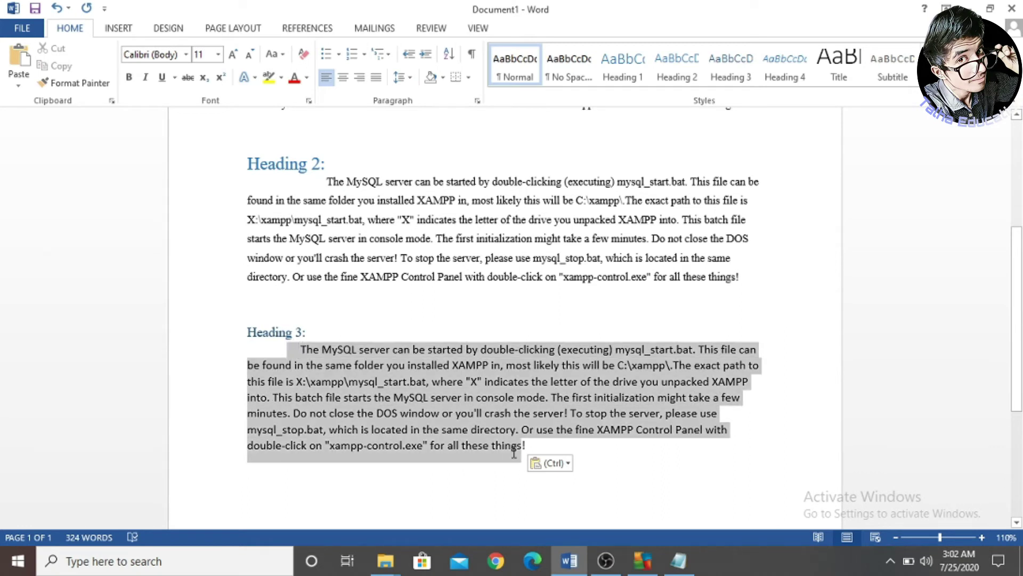
left_click(215, 57)
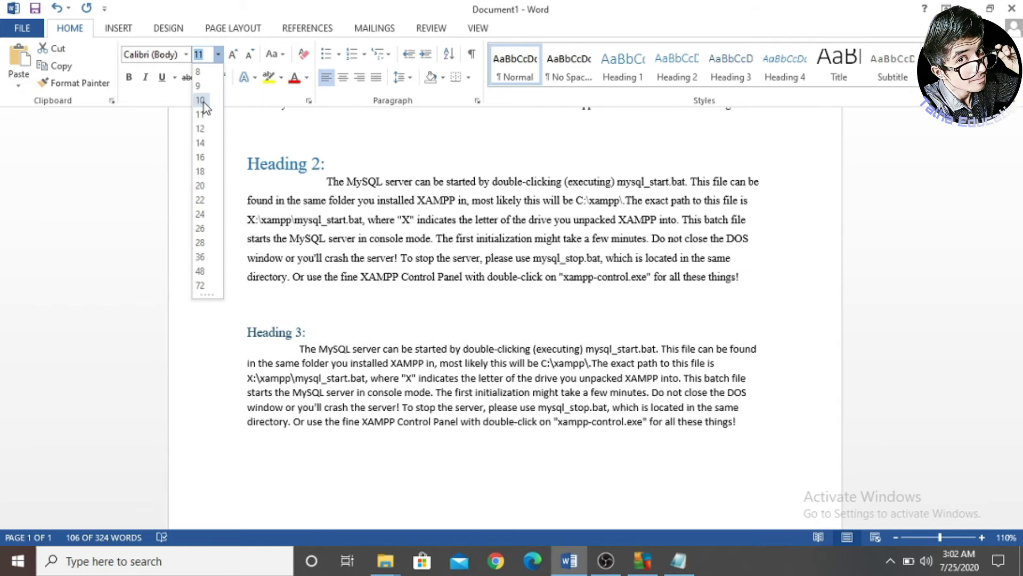
left_click(203, 103)
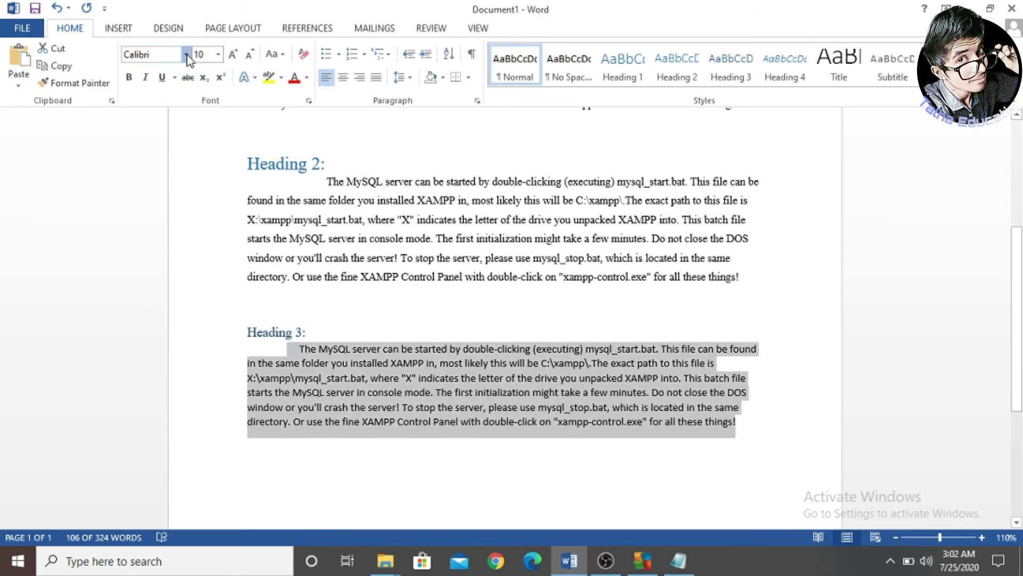
left_click(187, 55)
left_click(175, 145)
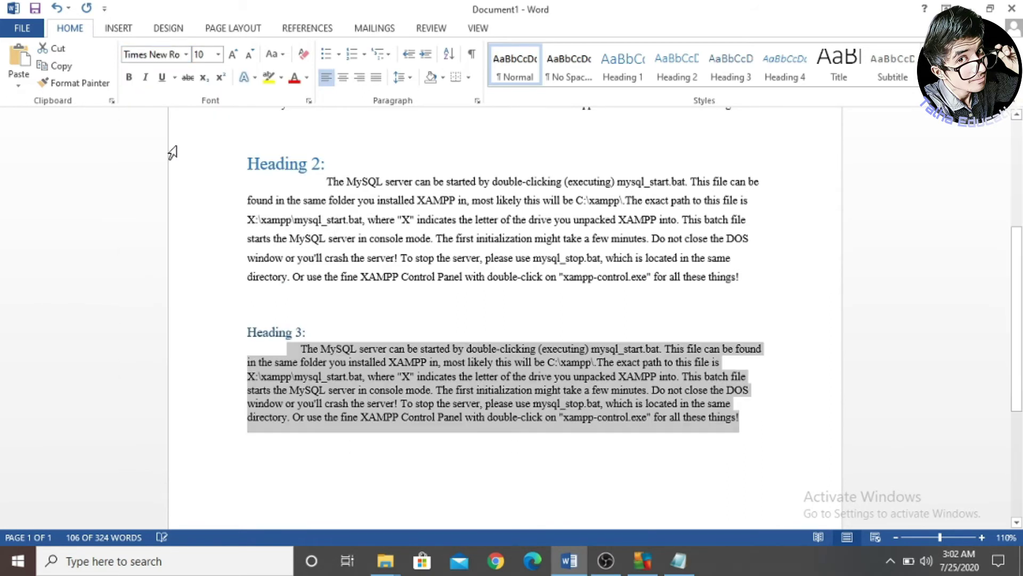
left_click(409, 77)
left_click(414, 139)
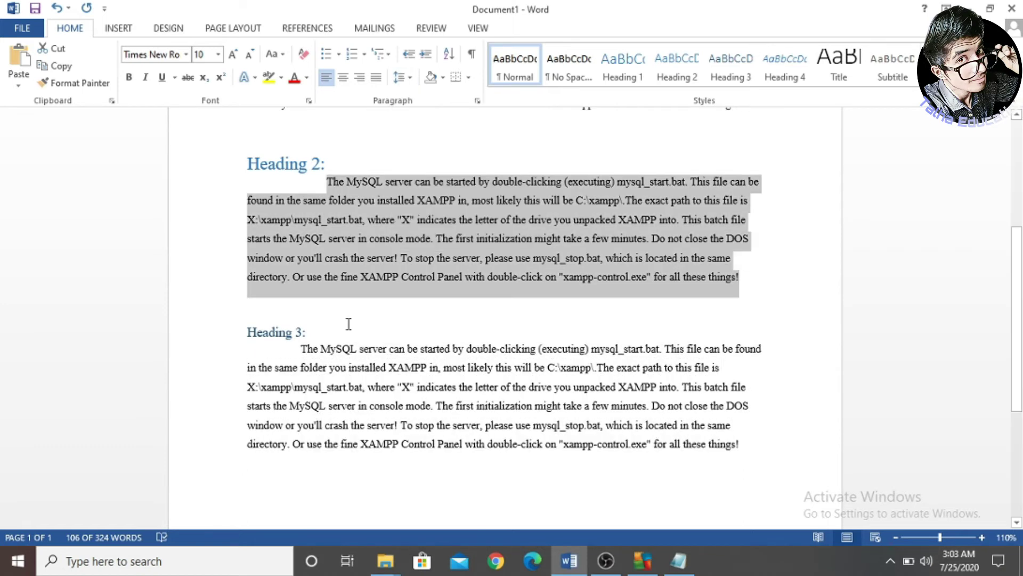
left_click(791, 243)
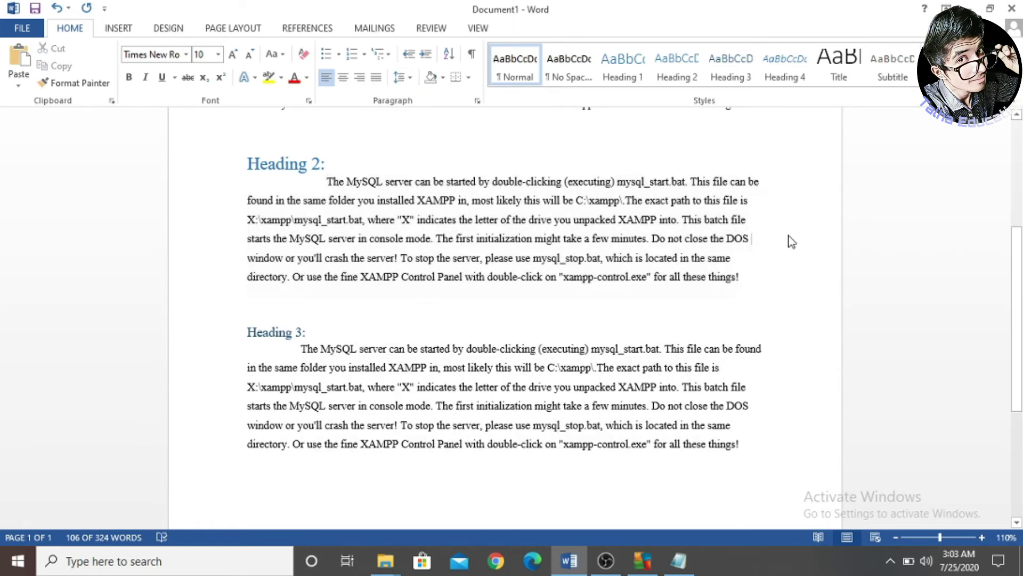
scroll(1018, 229, "up", 2)
mouse_move(1019, 224)
left_mouse_down()
mouse_move(1021, 264)
mouse_move(1021, 179)
left_mouse_up()
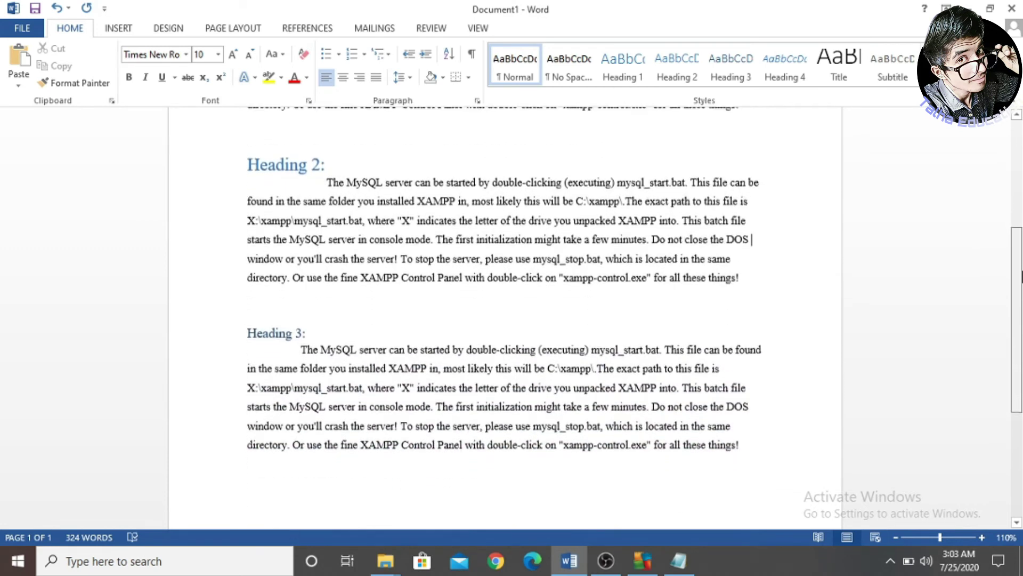
mouse_move(296, 205)
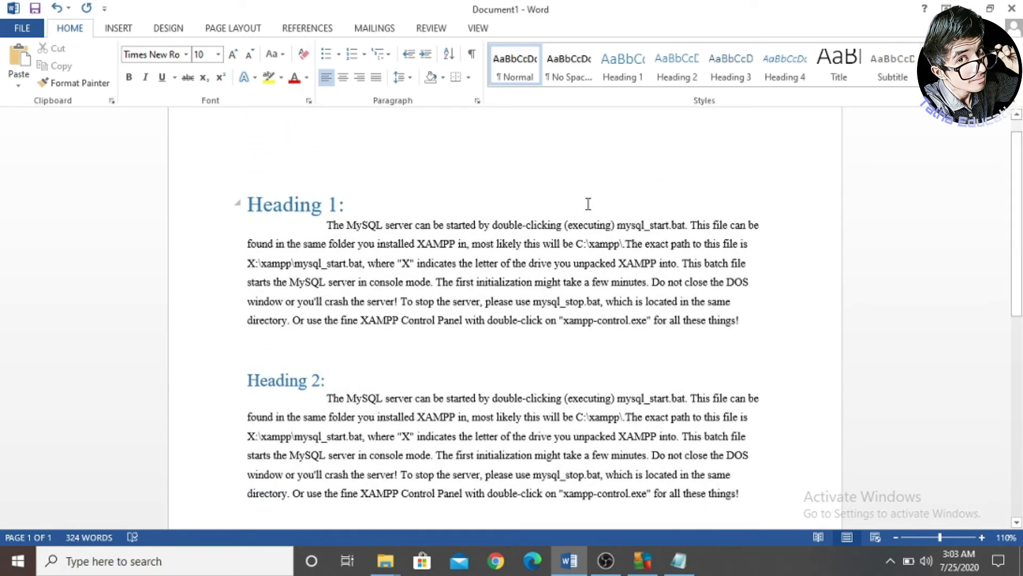
left_click(283, 207)
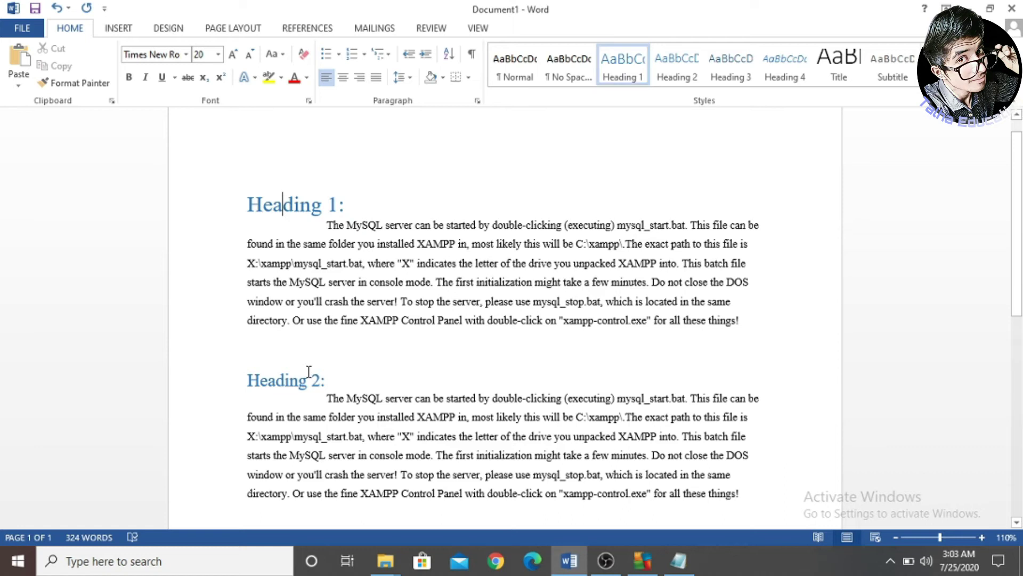
left_click(290, 380)
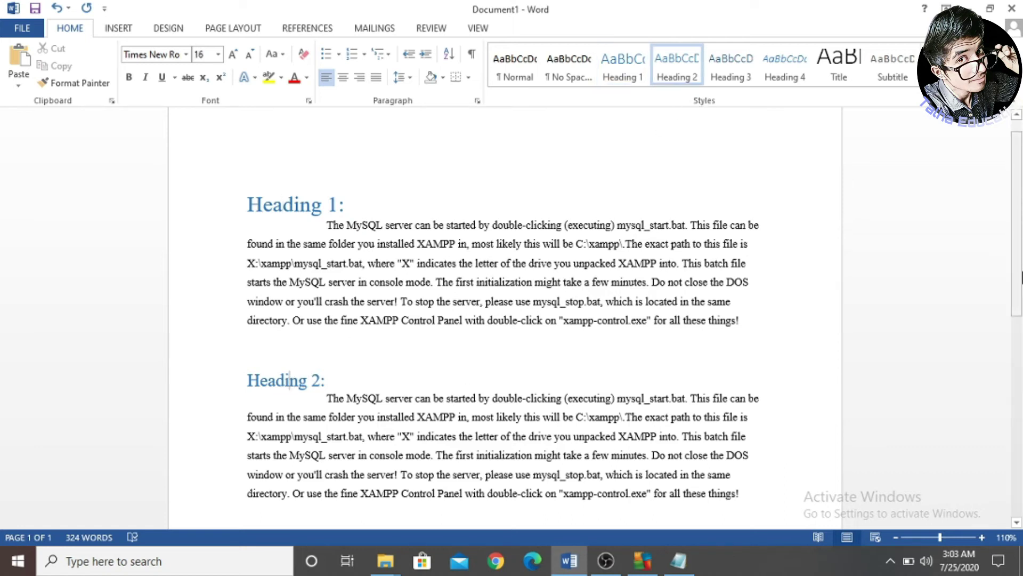
scroll(256, 371, "down", 3)
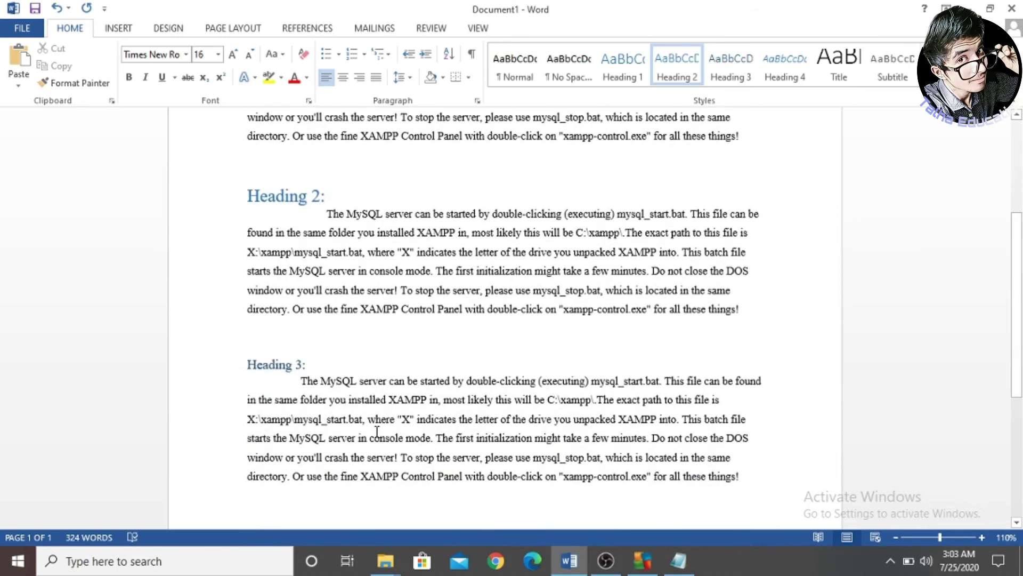
left_click(267, 363)
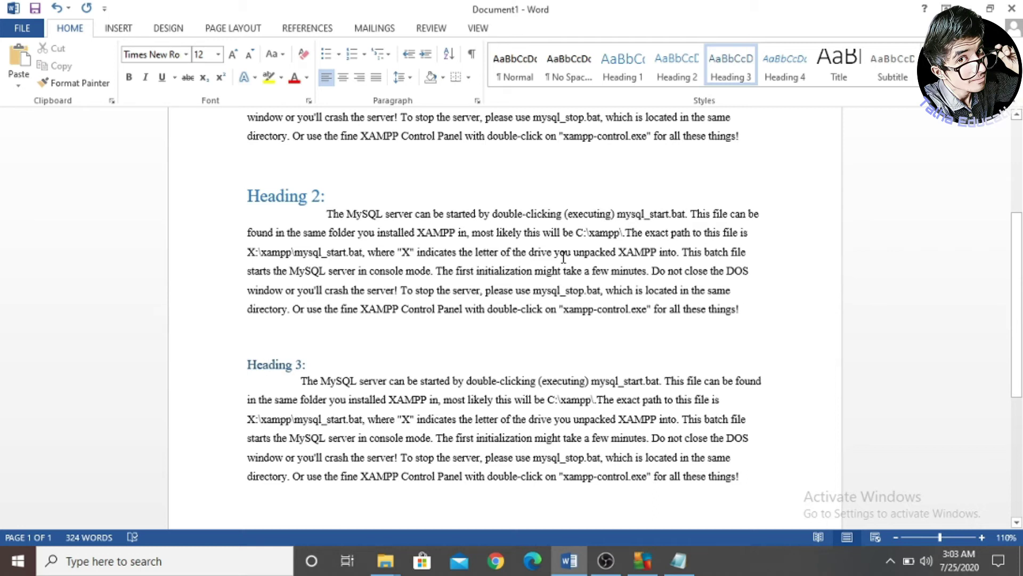
left_click_drag(1016, 257, 1018, 153)
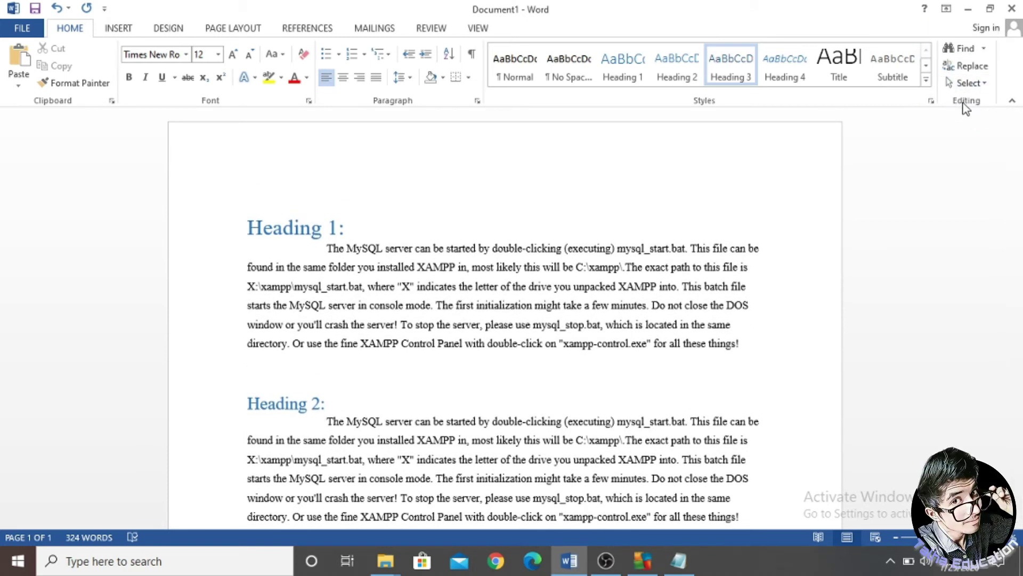
left_click(974, 54)
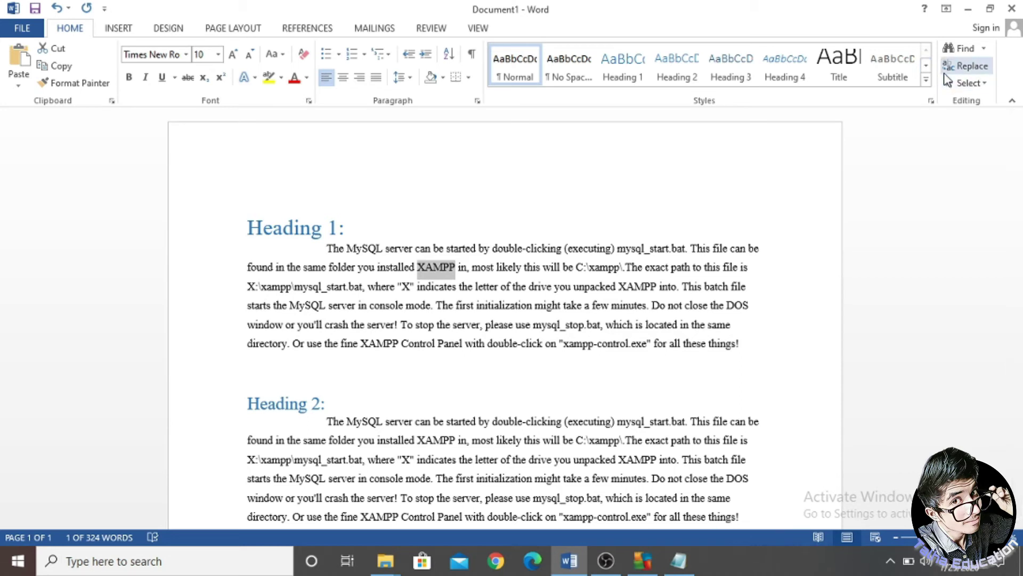
left_click_drag(322, 249, 746, 371)
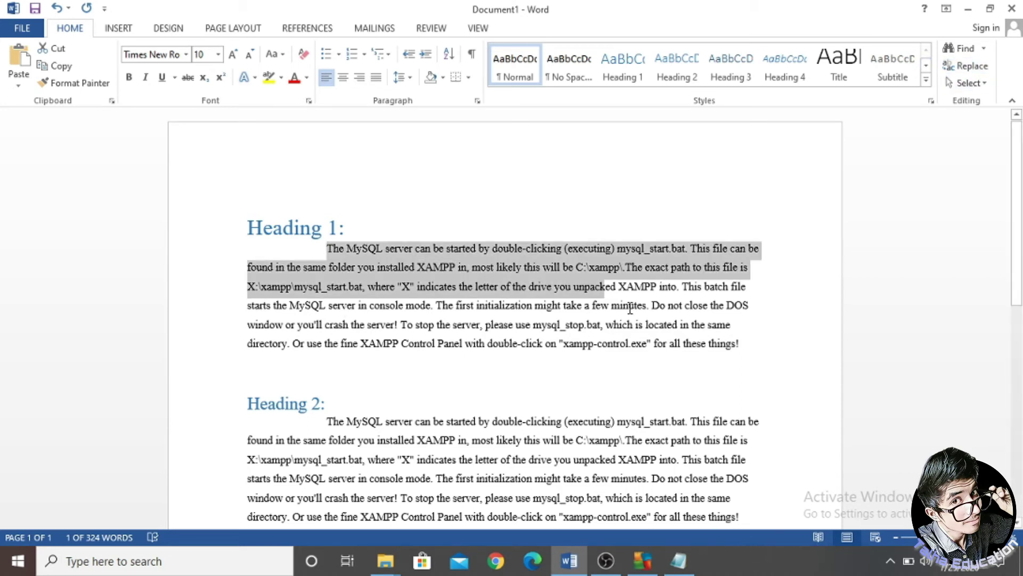
left_click(413, 162)
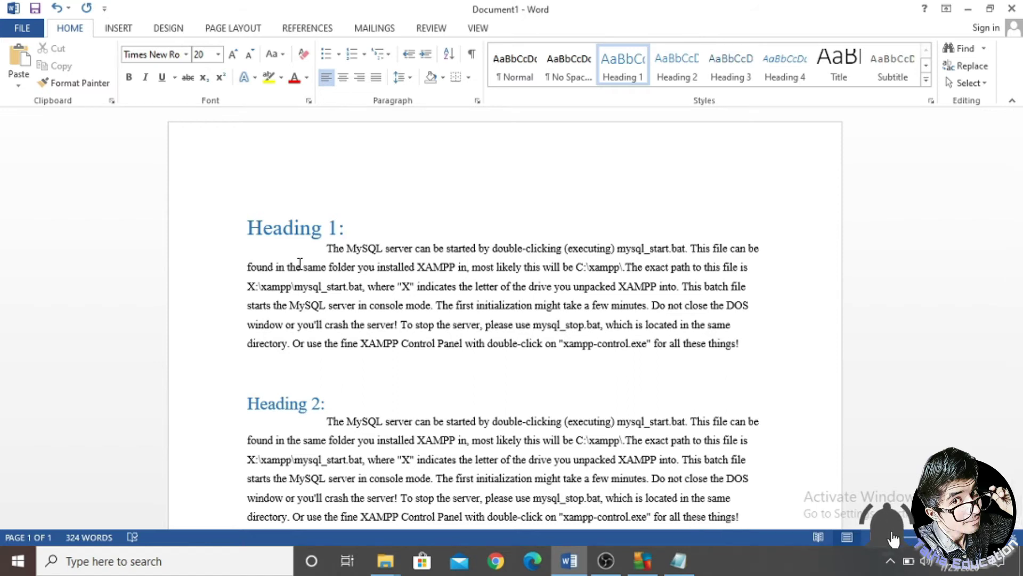
left_click(981, 48)
left_click(968, 50)
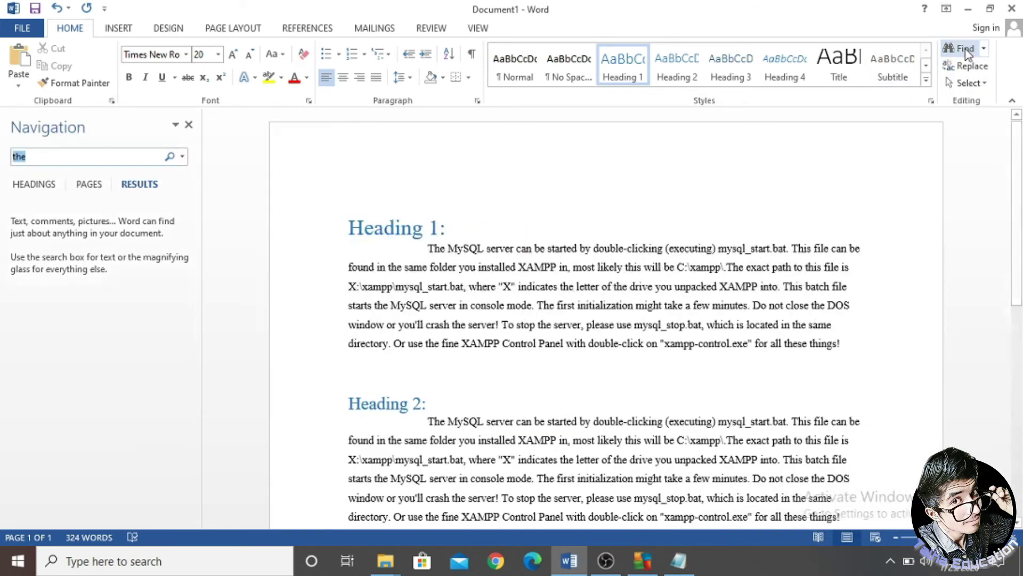
type("the")
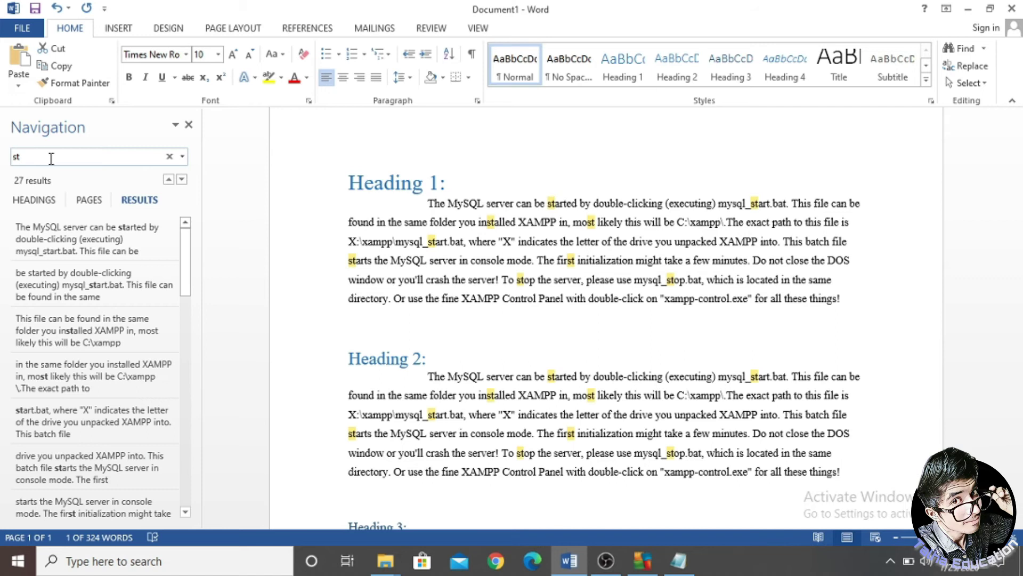
type("art")
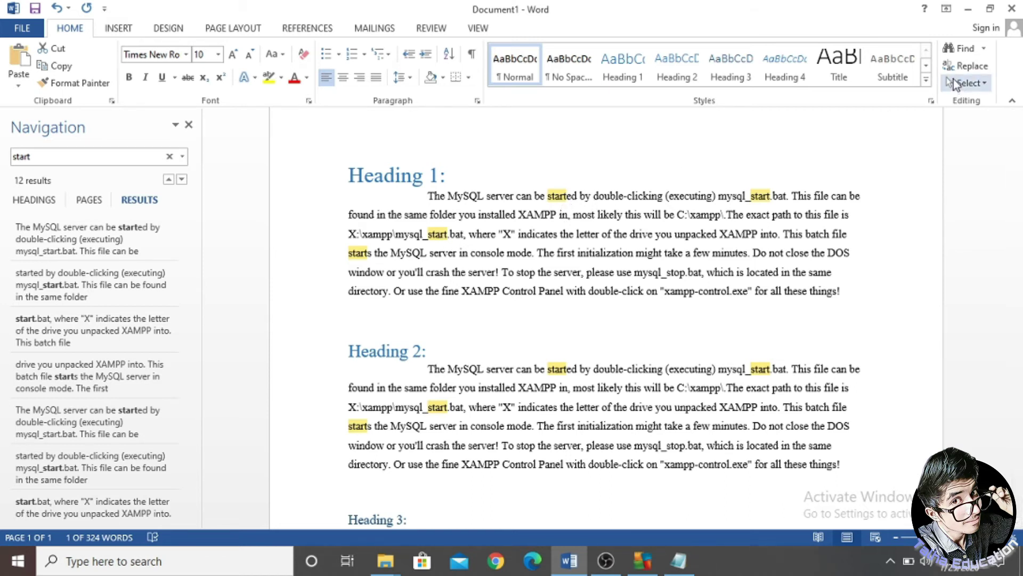
left_click(187, 125)
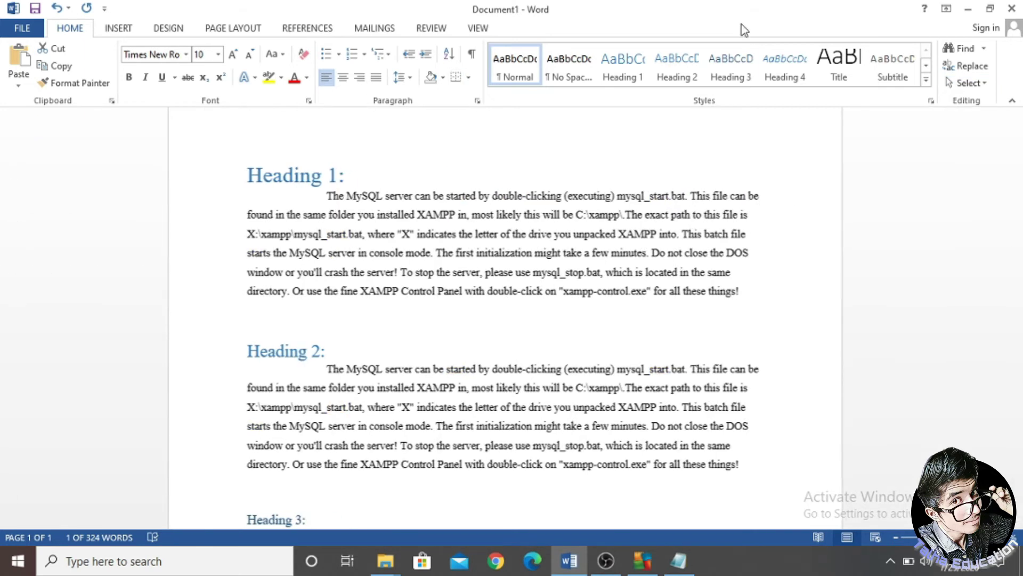
Set Find and Replace to change 'start' to 'sTart' and replace the first two matches
left_click(972, 66)
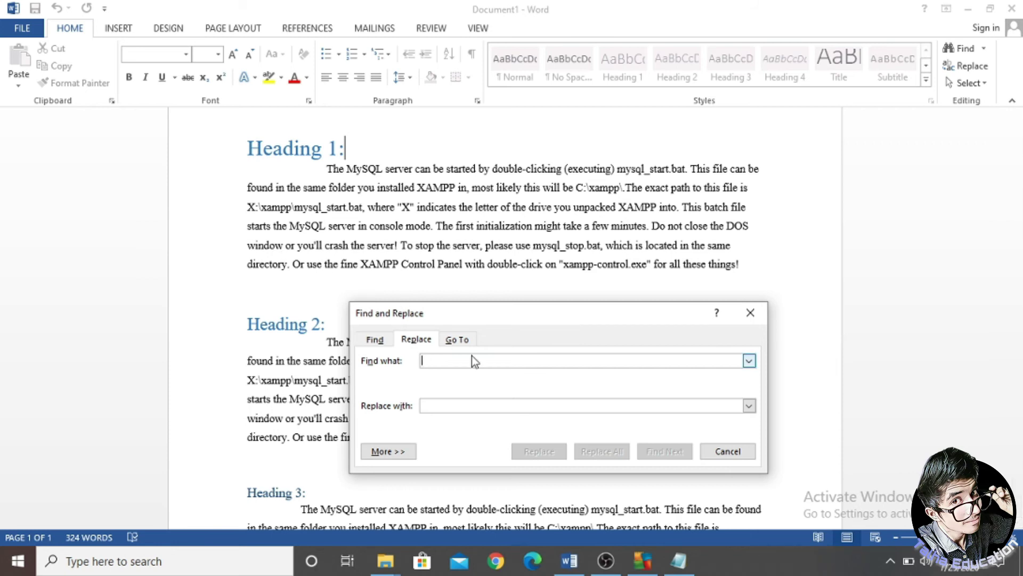
type("start")
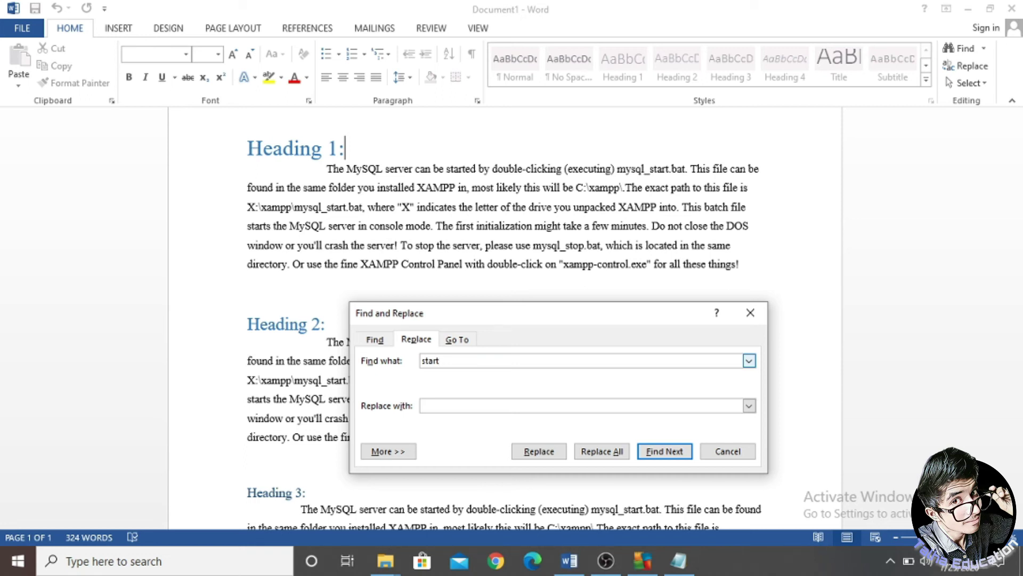
left_click(500, 401)
type("sTart")
left_click(651, 458)
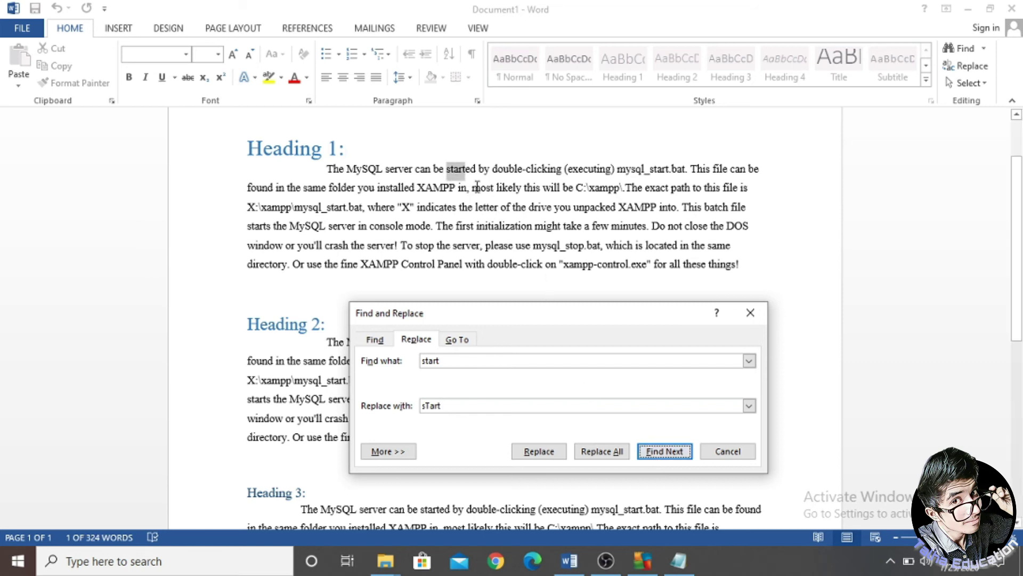
left_click(541, 452)
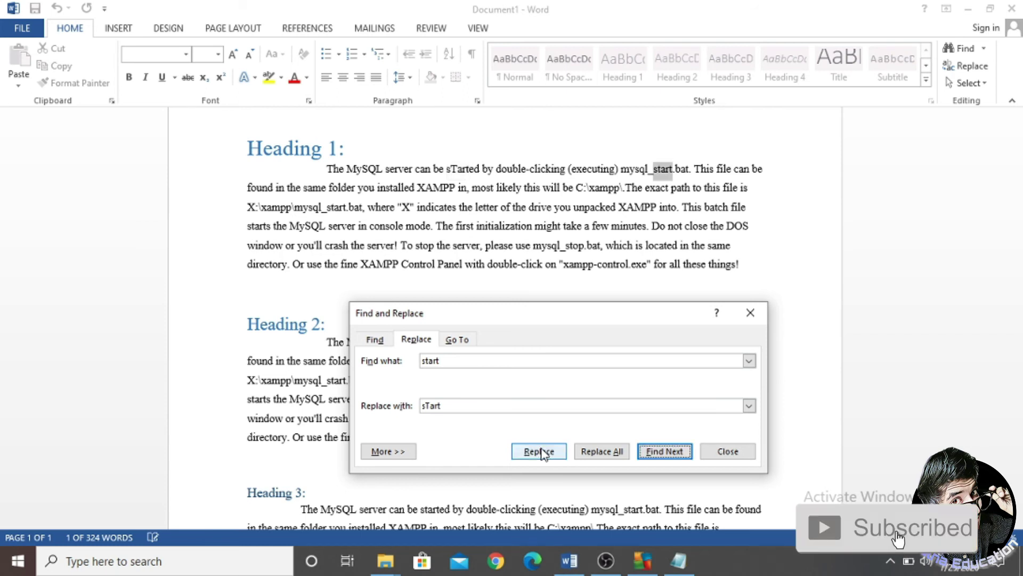
left_click(539, 451)
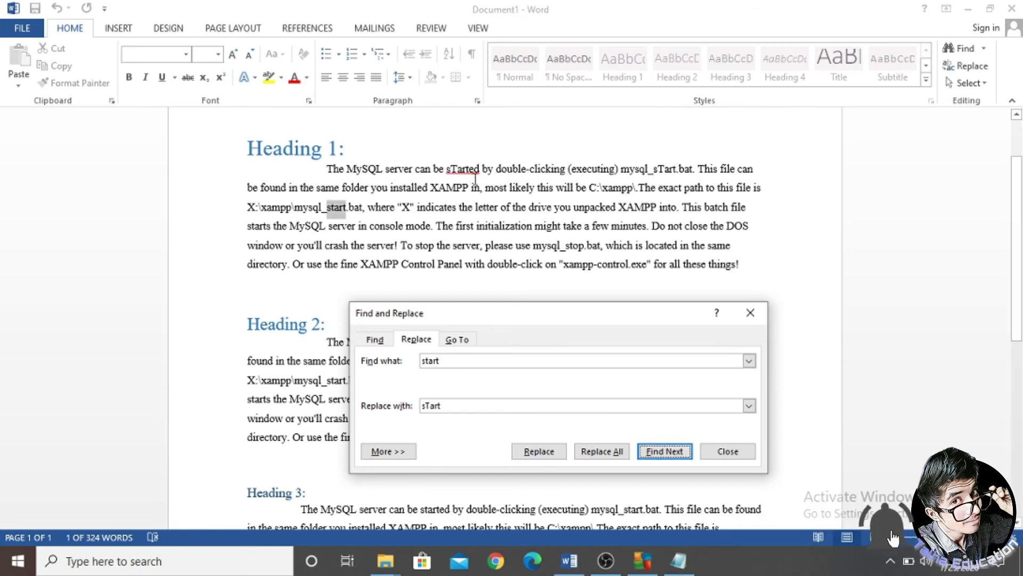
Find the next 'start' on line 3 and replace it with 'sTart'
left_click(449, 168)
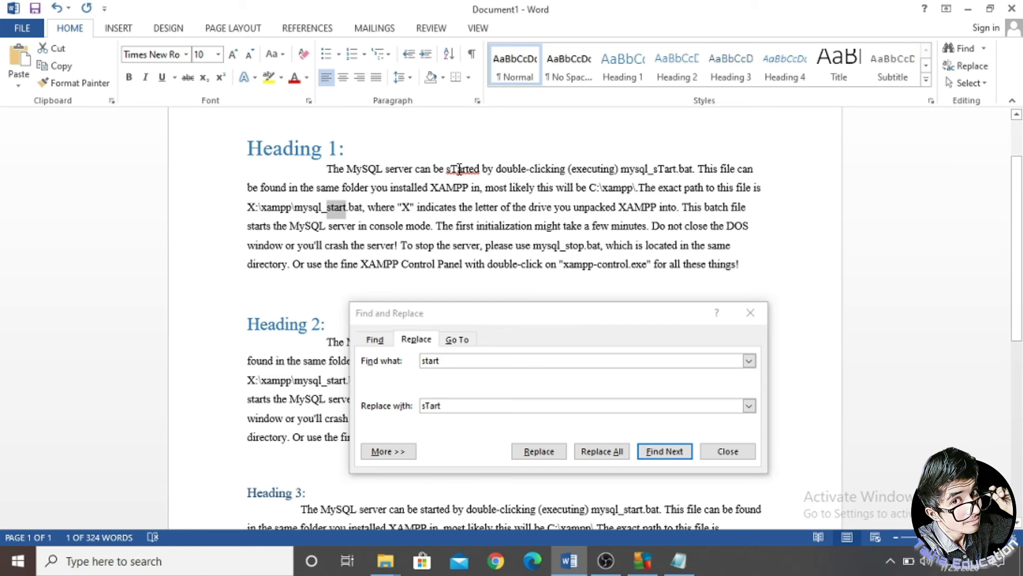
left_click_drag(459, 168, 453, 168)
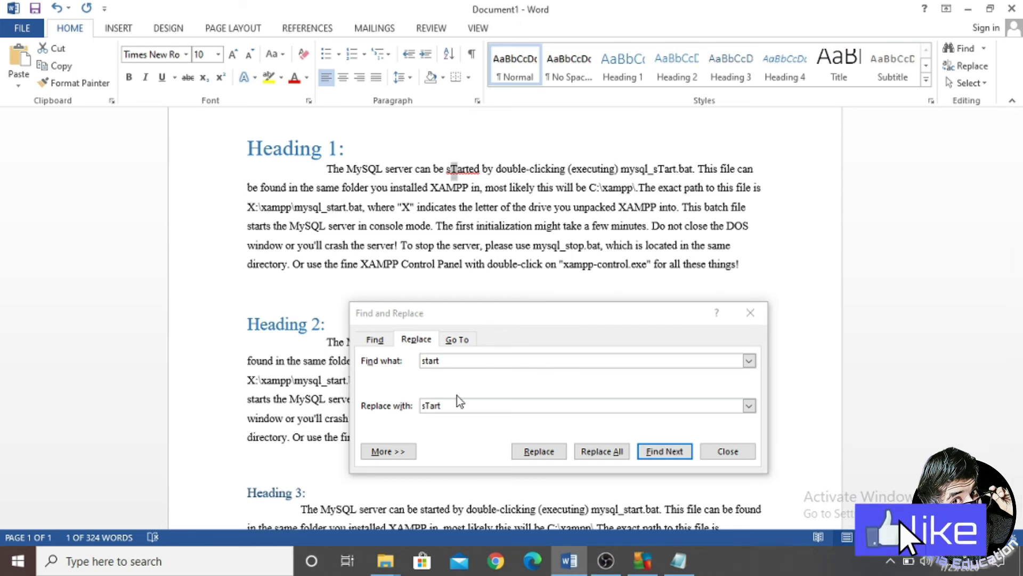
left_click(539, 456)
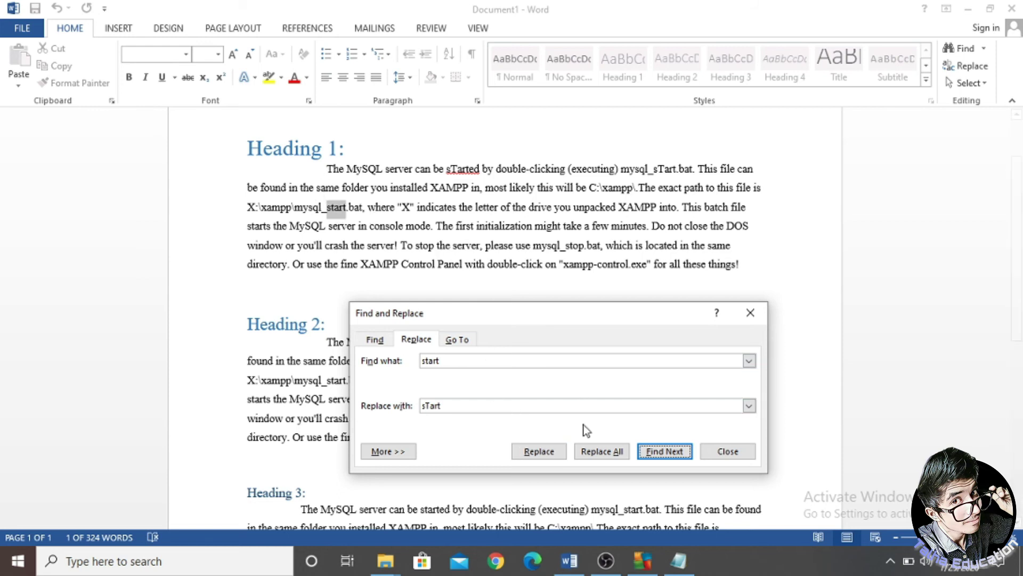
left_click(551, 451)
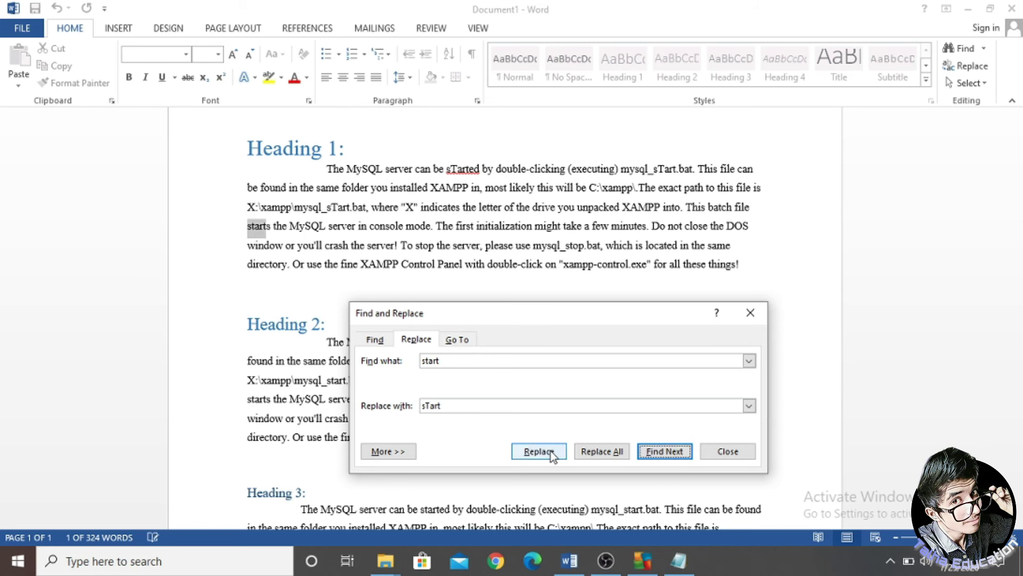
left_click(348, 208)
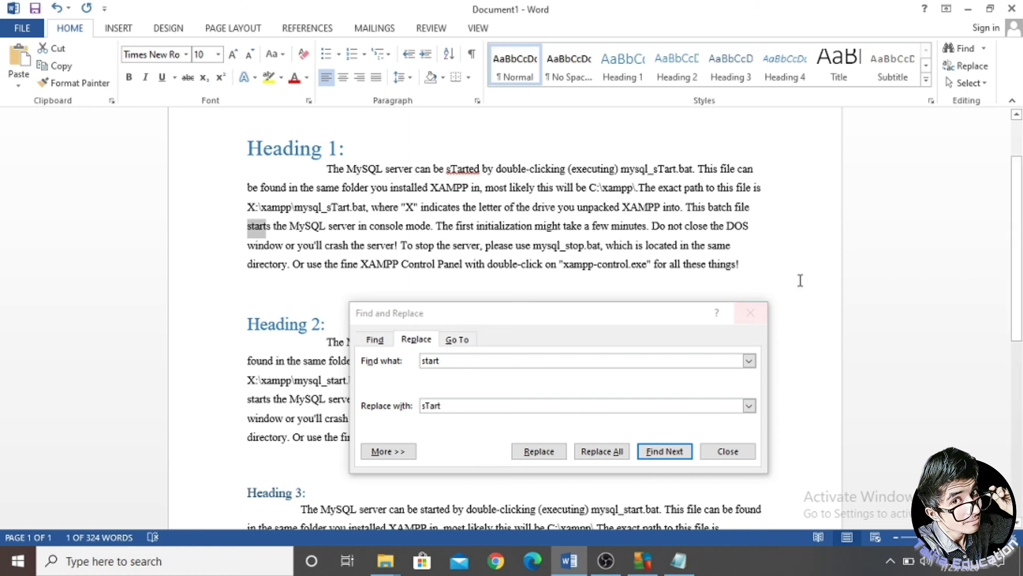
Close the Find and Replace dialog and select the entire document
left_click(760, 319)
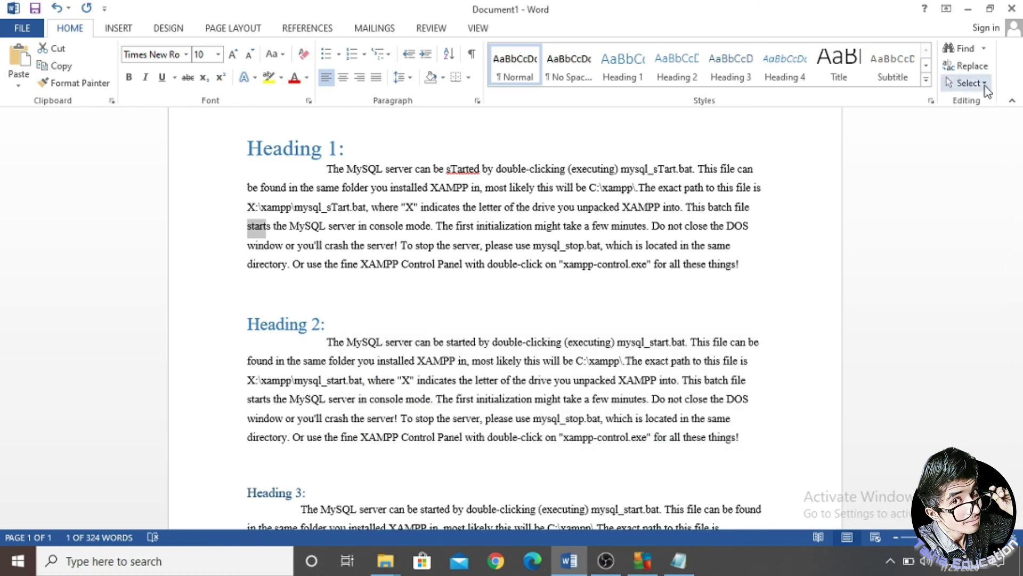
left_click(985, 87)
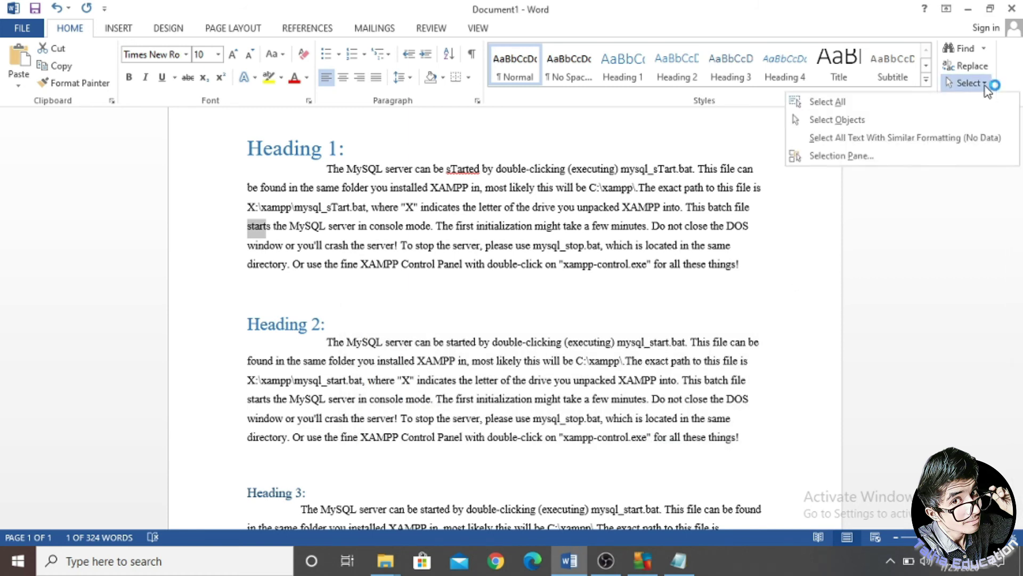
left_click(851, 102)
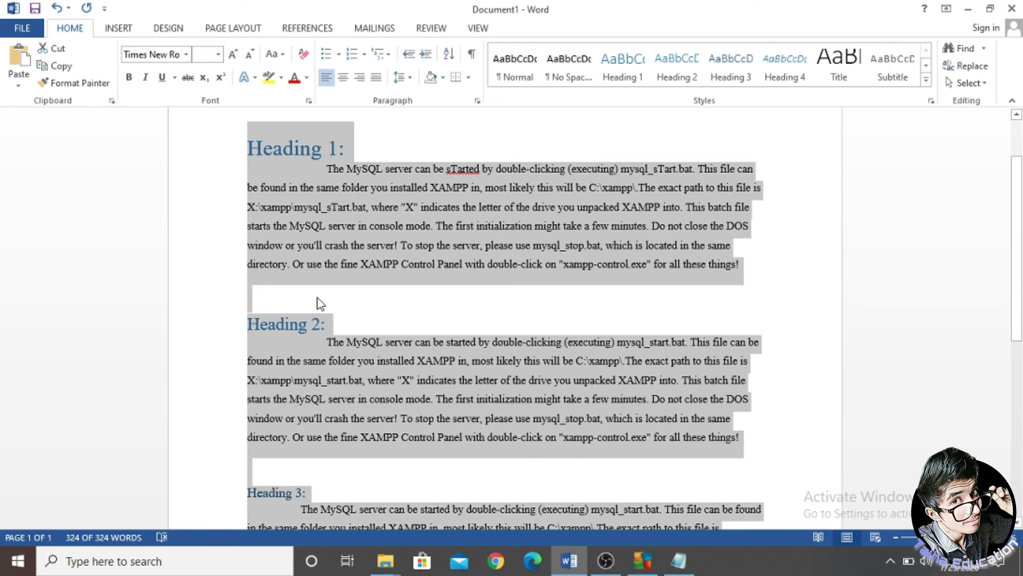
Select all text with similar formatting, then deselect it
left_click(263, 304)
left_click(965, 83)
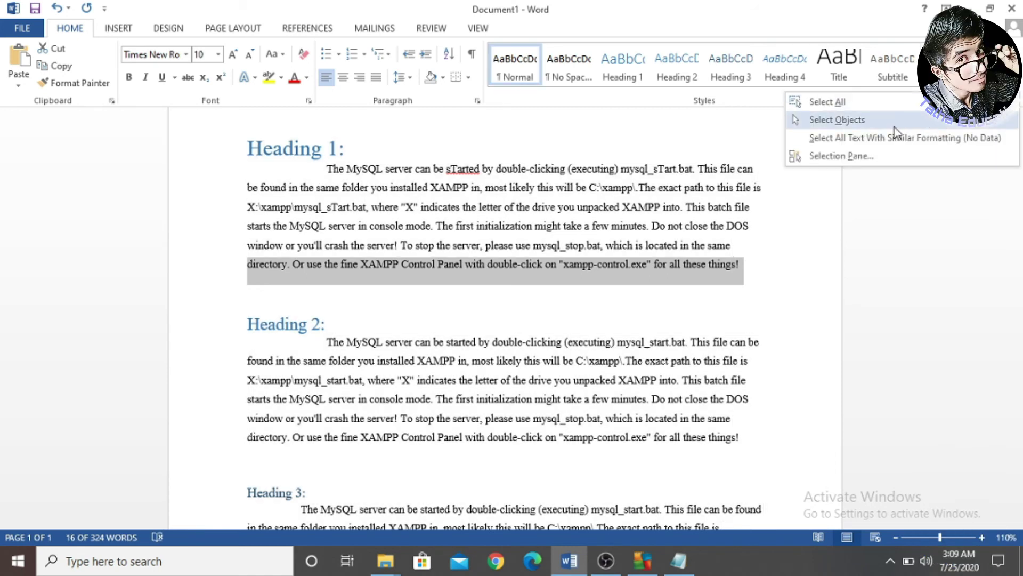
left_click(876, 140)
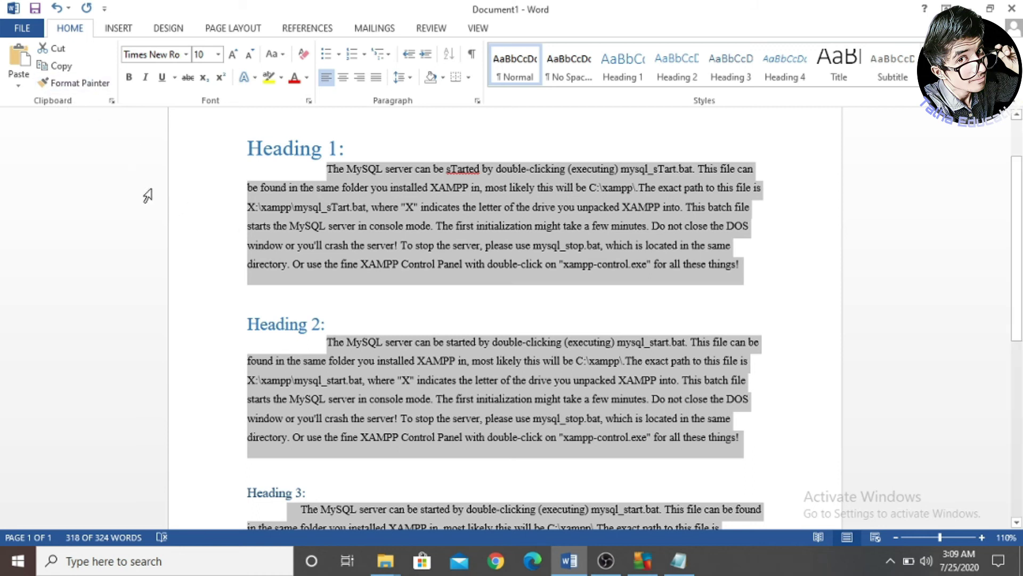
left_click(347, 309)
Copy the Heading 1 paragraph's opening sentences and add a blank paragraph after it
left_click(327, 168)
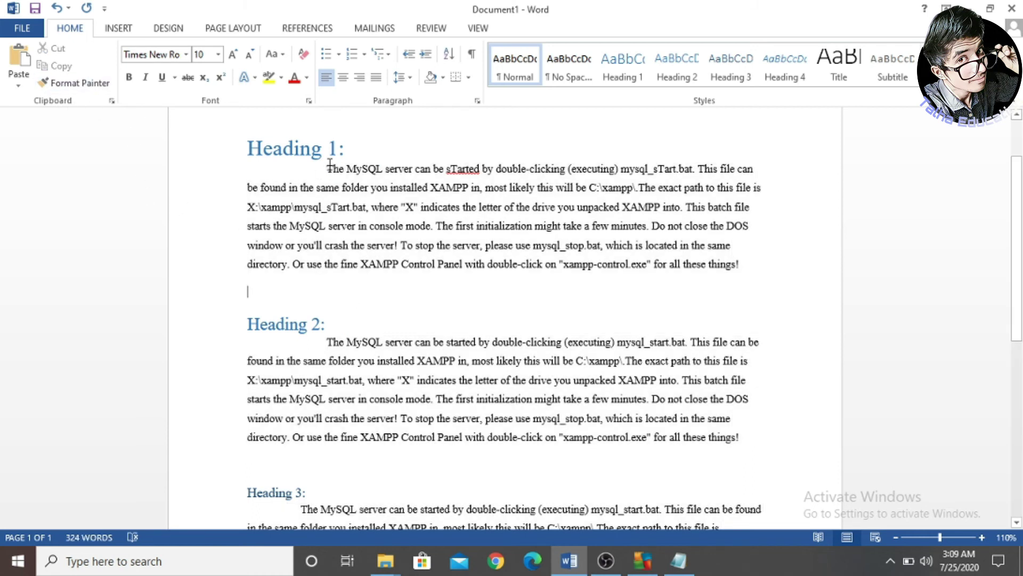
mouse_move(373, 188)
left_mouse_down()
mouse_move(703, 235)
mouse_move(650, 229)
left_mouse_up()
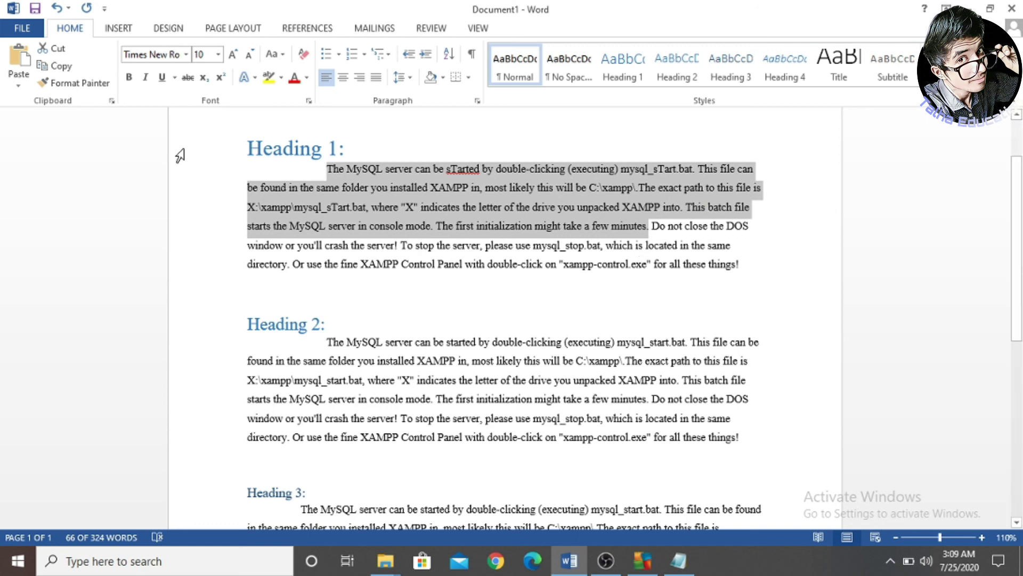
left_click(60, 66)
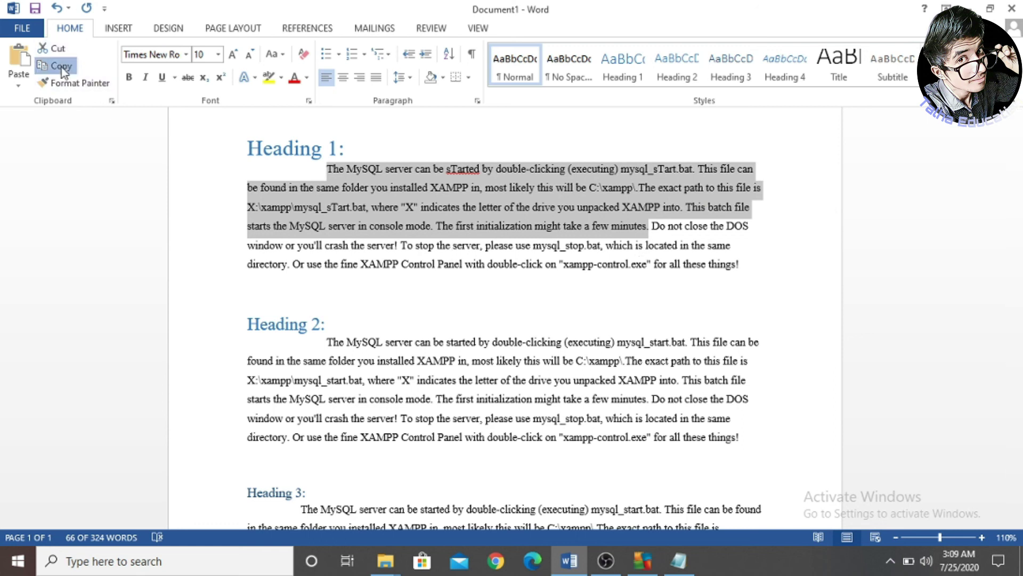
left_click(306, 281)
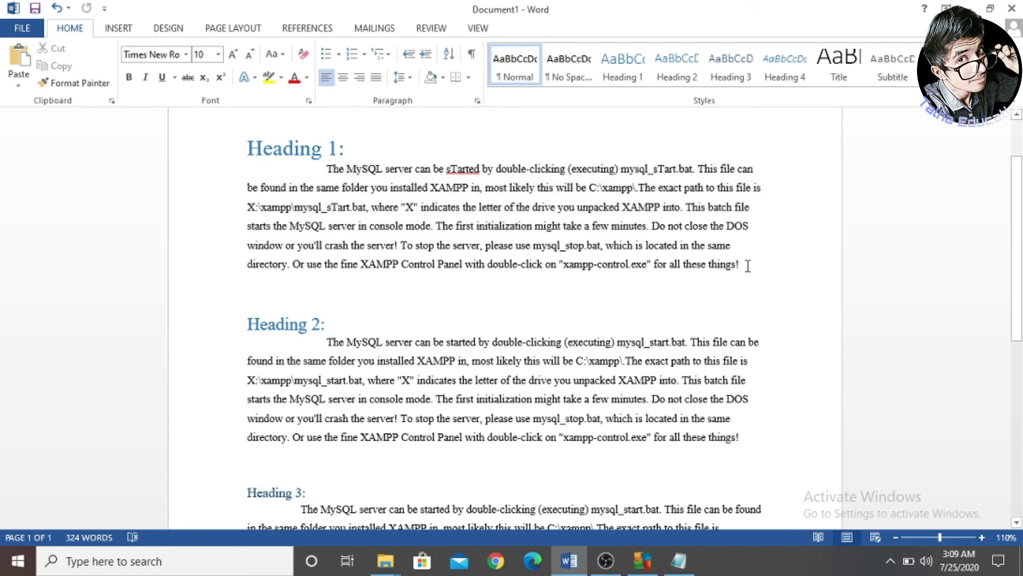
key("Return")
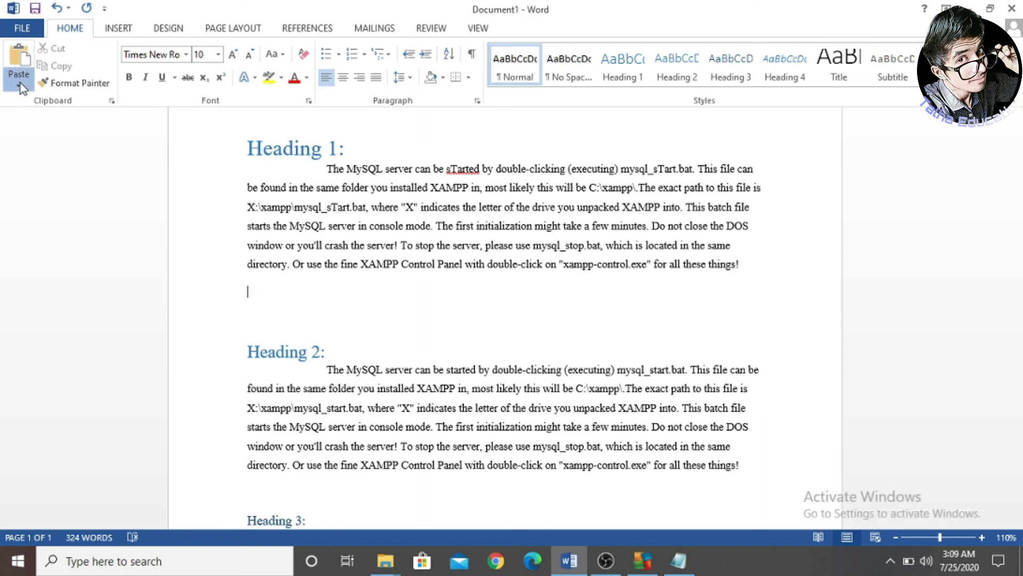
Paste the copied sentences with Keep Text Only and select the pasted paragraph's first word 'The'
left_click(20, 80)
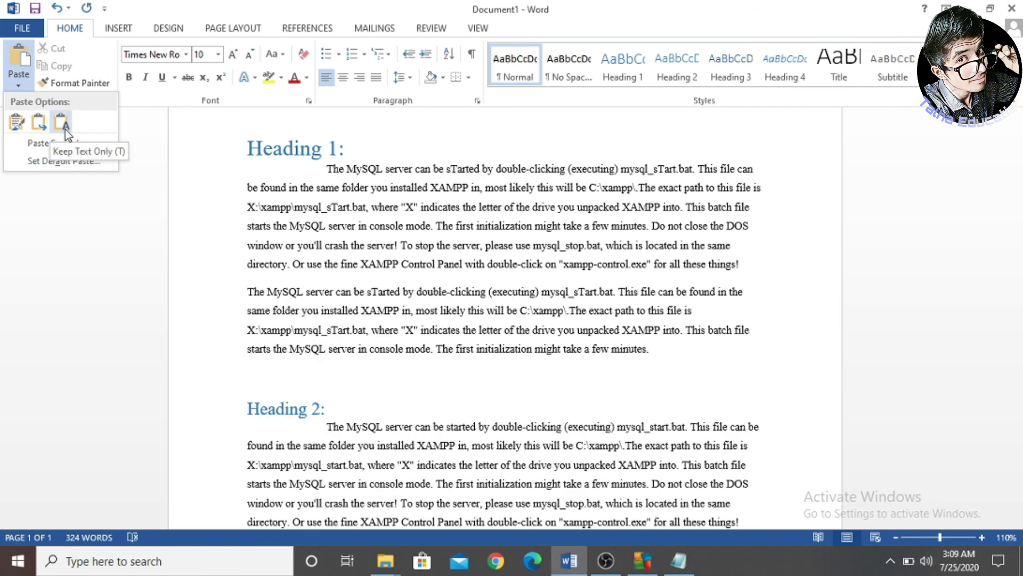
left_click(62, 123)
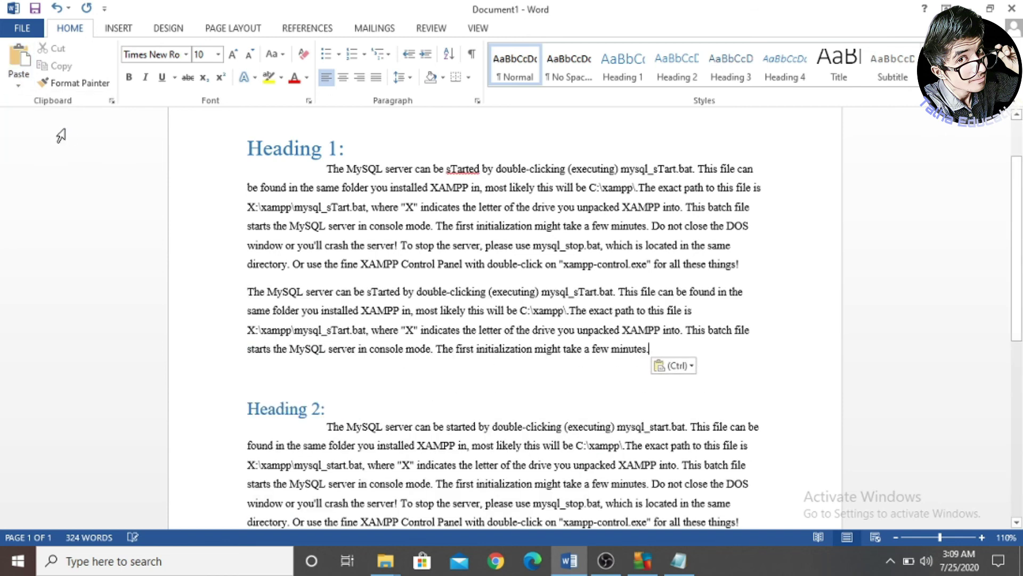
double_click(248, 291)
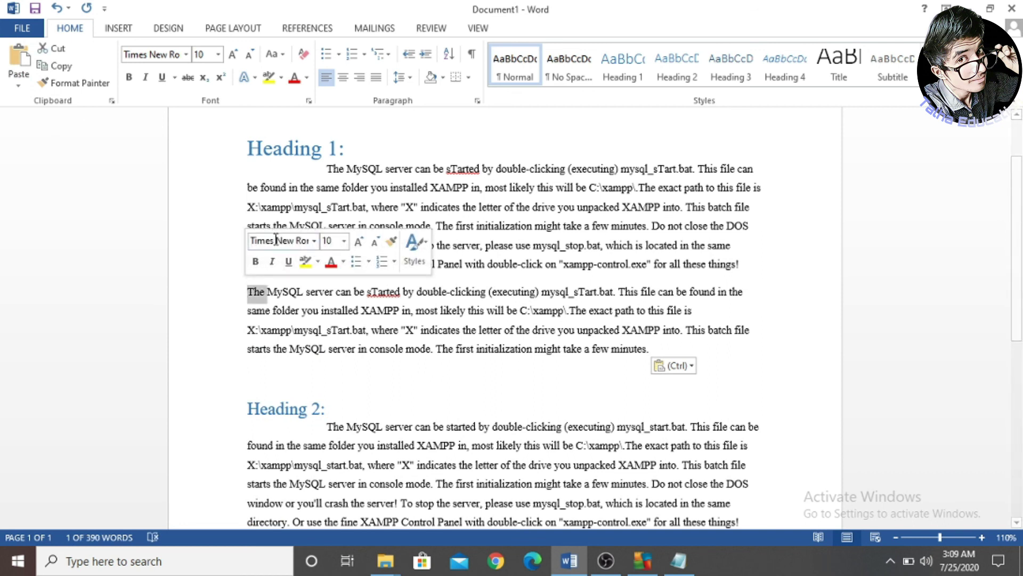